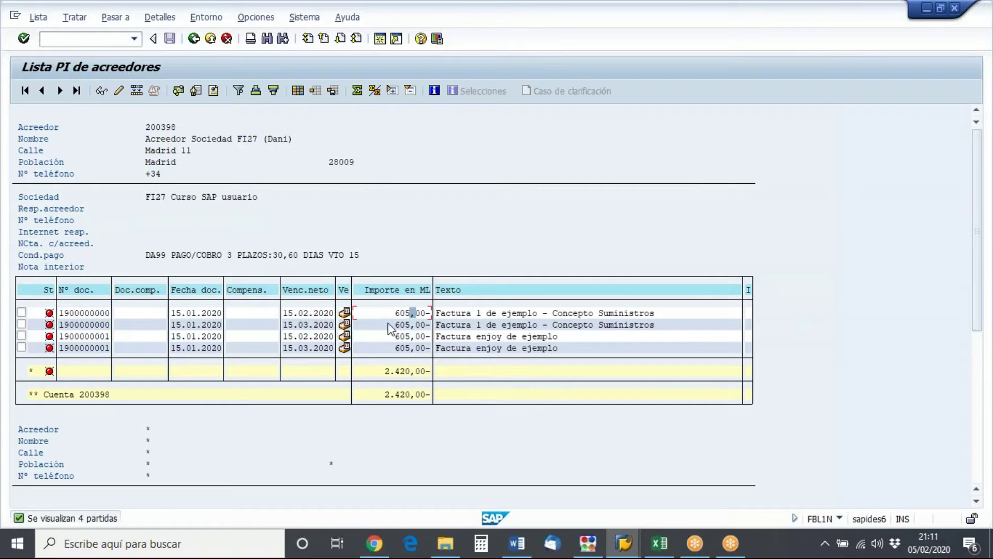
left_click(408, 314)
left_click(300, 314)
left_click(321, 314)
- Open an additional SAP session from the creditor line-item list
left_click(625, 542)
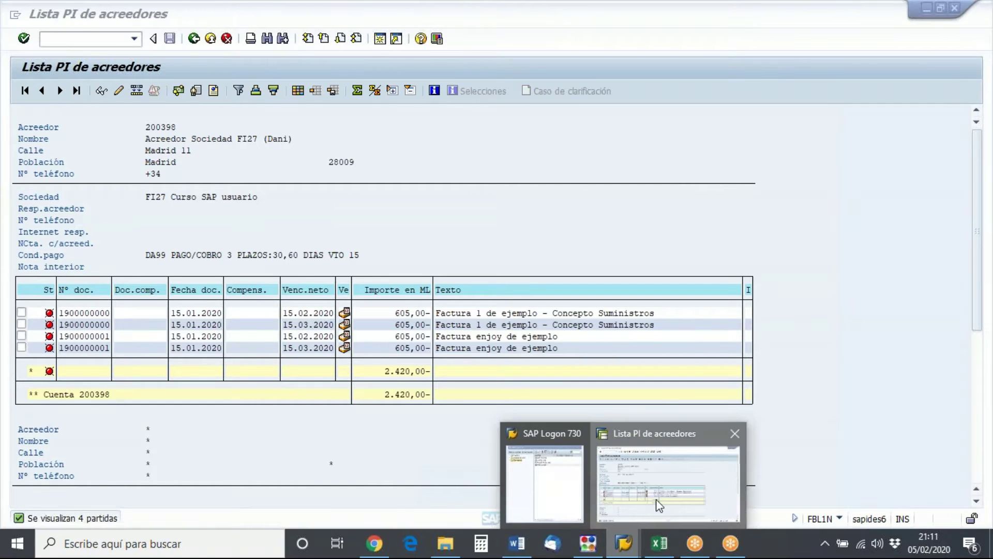
left_click(634, 519)
left_click(380, 38)
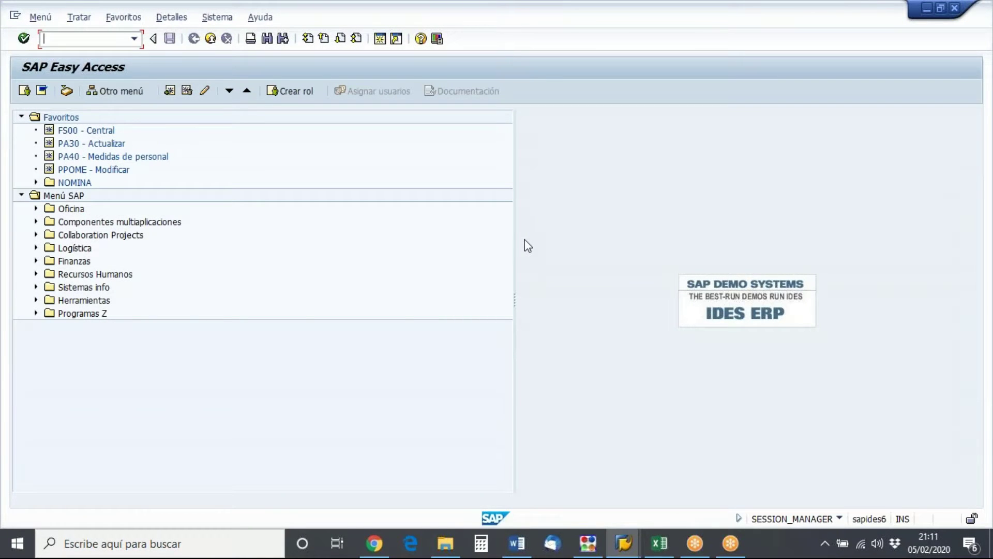
- Expand the SAP menu through Finanzas, Gestión financiera and Acreedores down to the contents of Contabilización
left_click(77, 261)
left_click(35, 261)
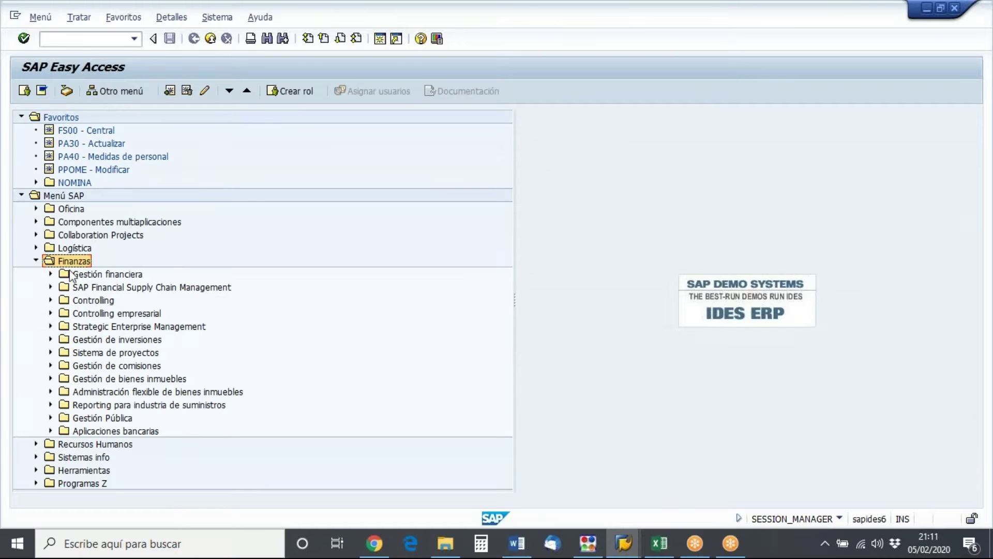
left_click(49, 275)
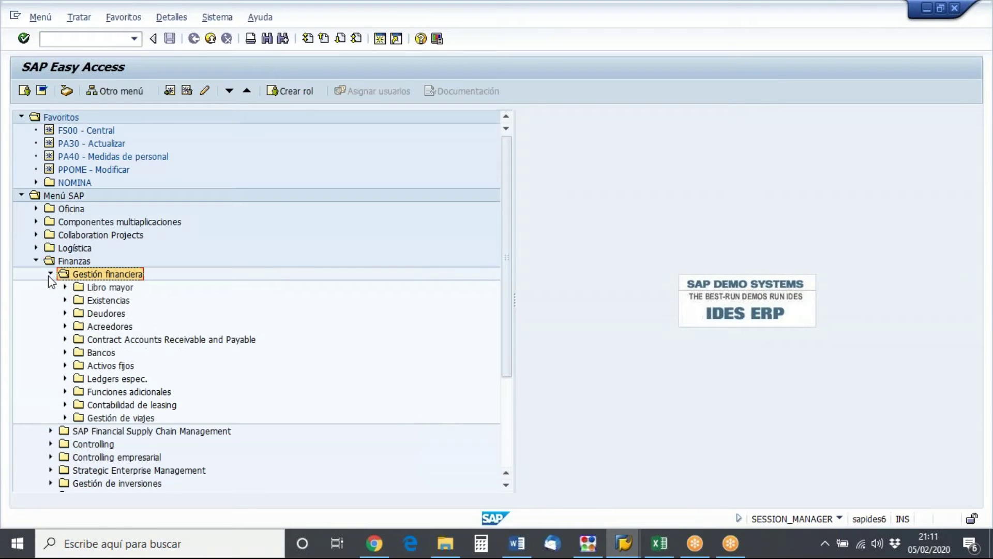
left_click(101, 331)
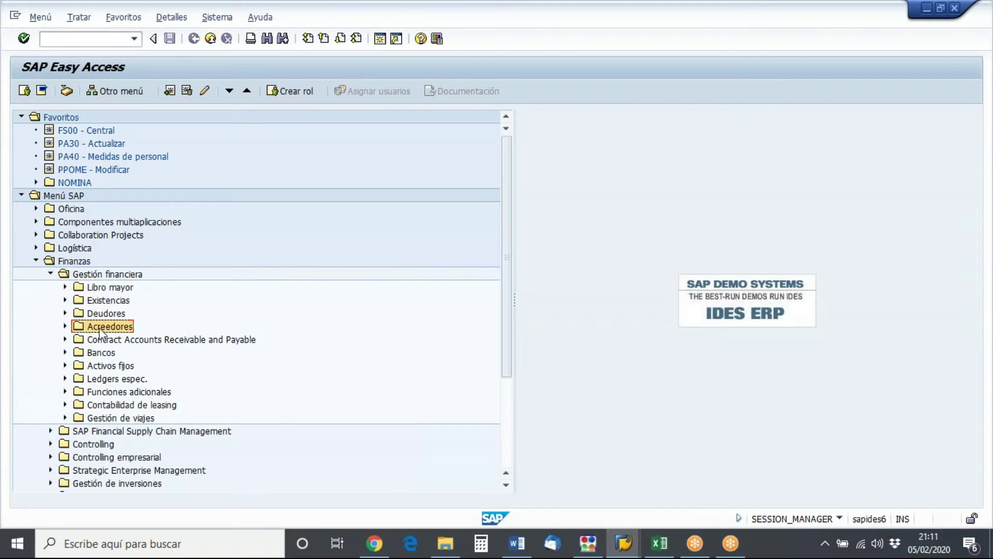
left_click(65, 326)
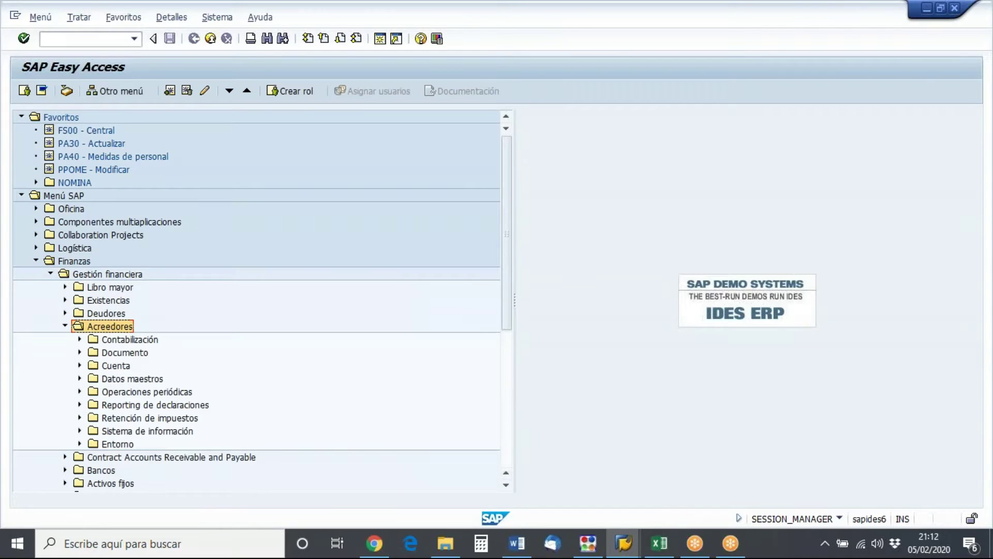
left_click(109, 341)
left_click(80, 340)
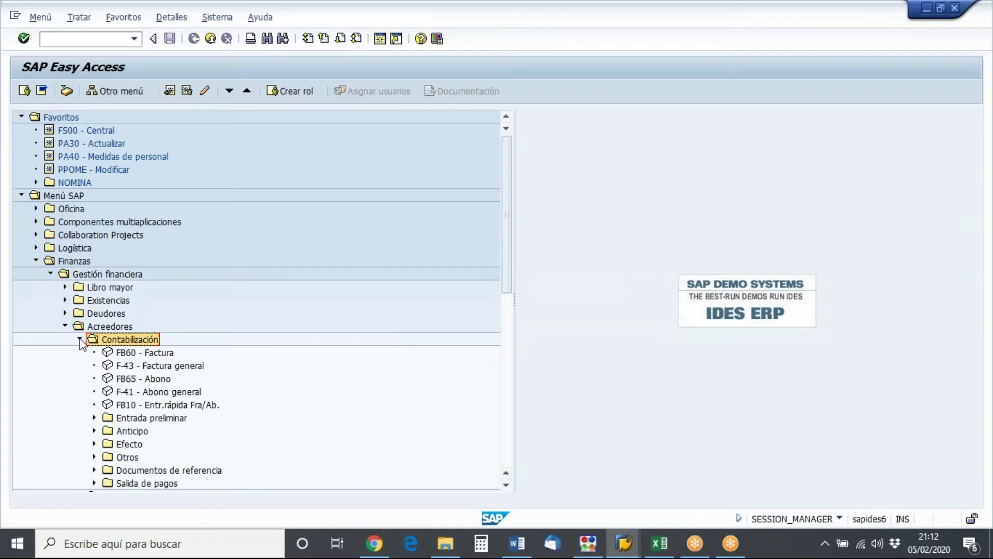
- Open the F-41 Abono general transaction from the creditor posting folder
left_click_drag(505, 277, 511, 298)
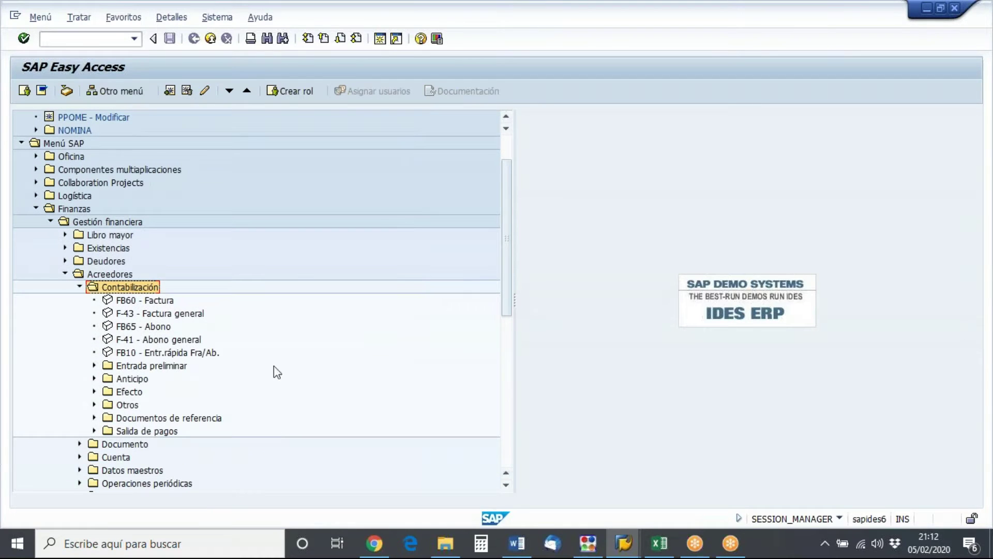
left_click(186, 341)
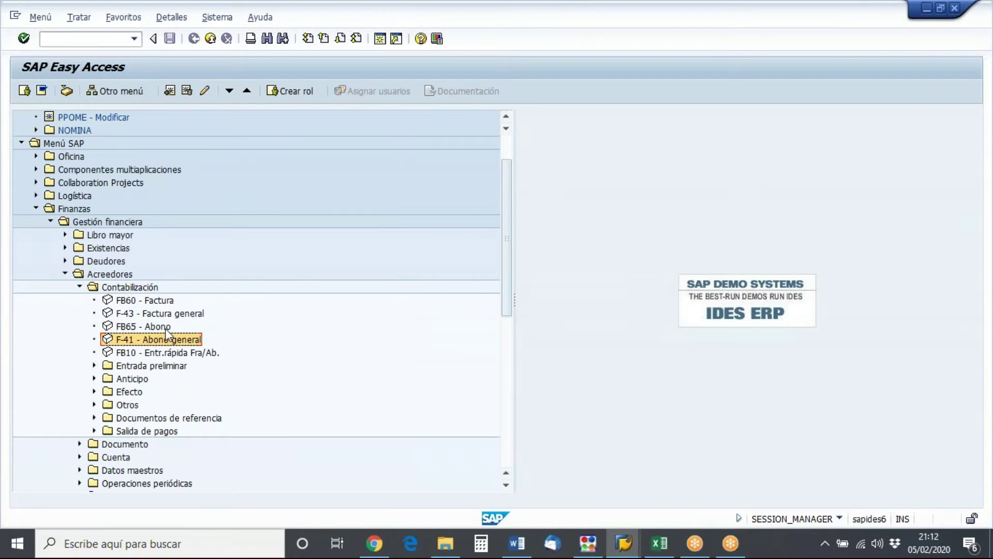
left_click(165, 330)
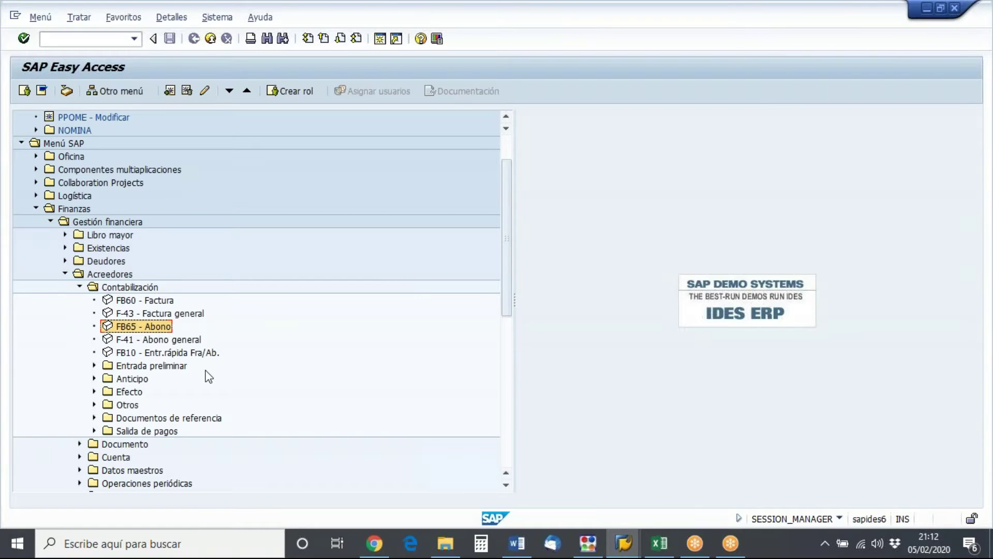
left_click(181, 341)
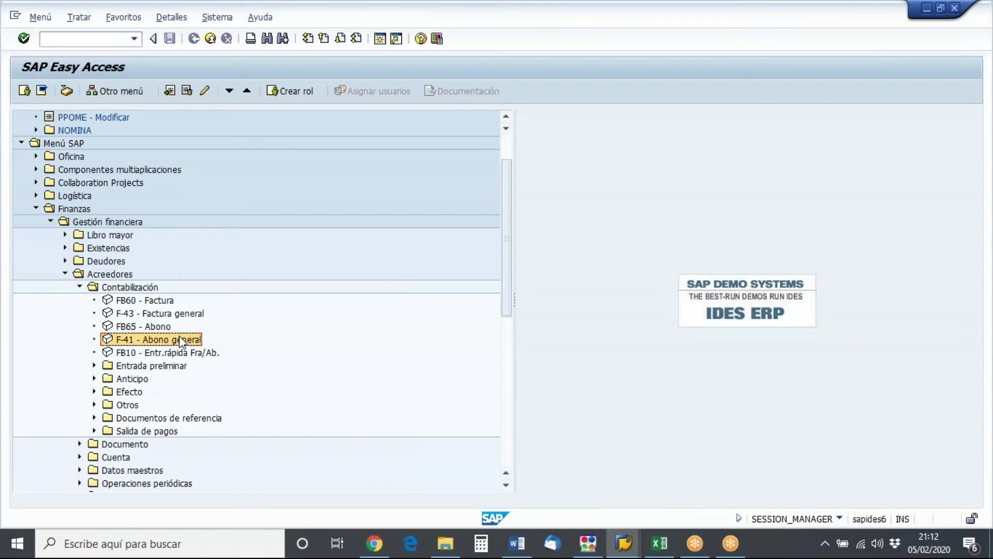
double_click(181, 341)
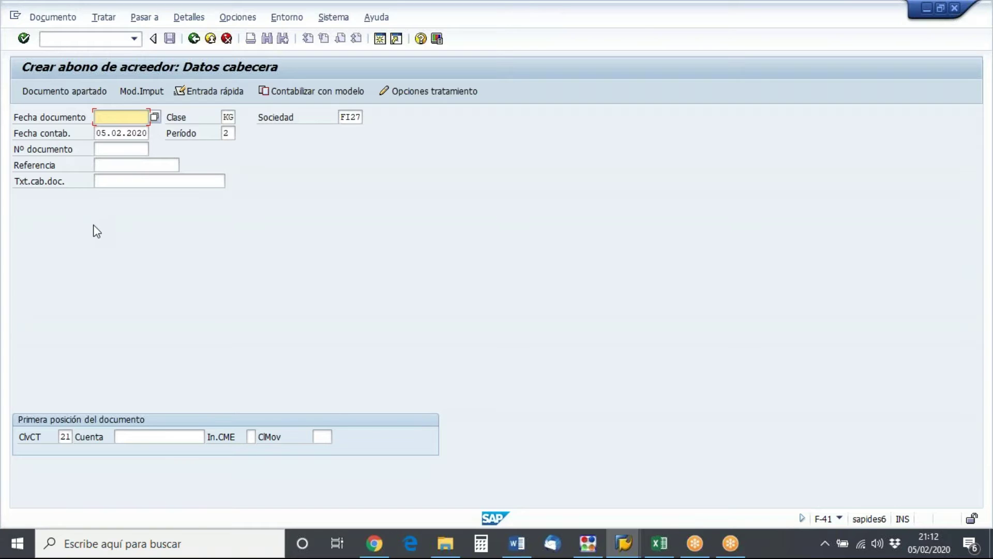
- Set the credit memo's document date to 05.02.2020 and go through the class, company, posting date and period fields
type("05.")
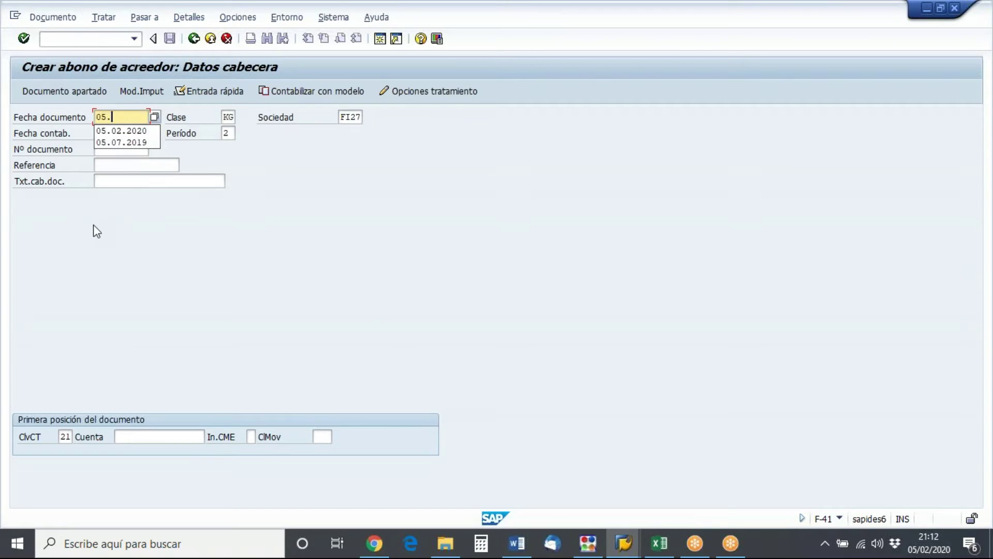
type("02.2020")
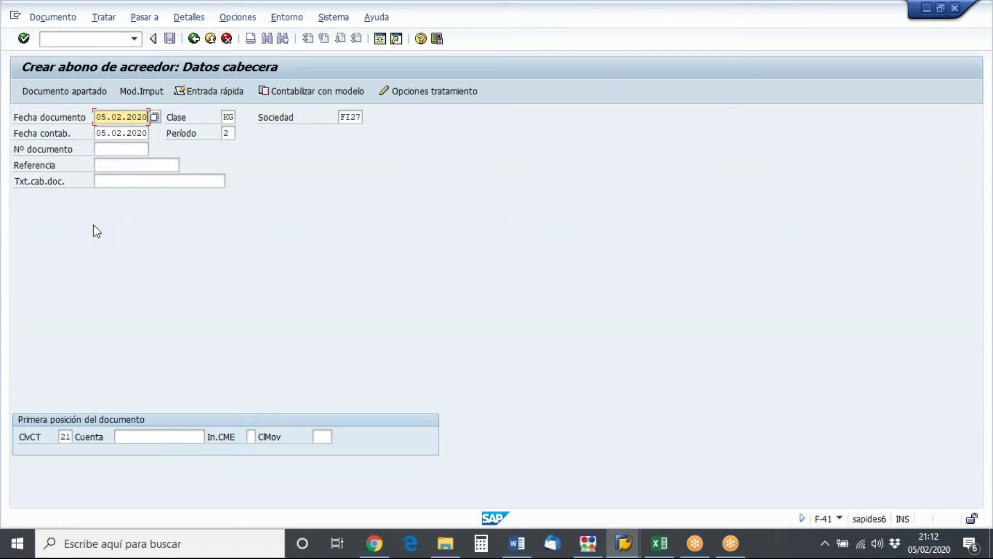
key("Tab")
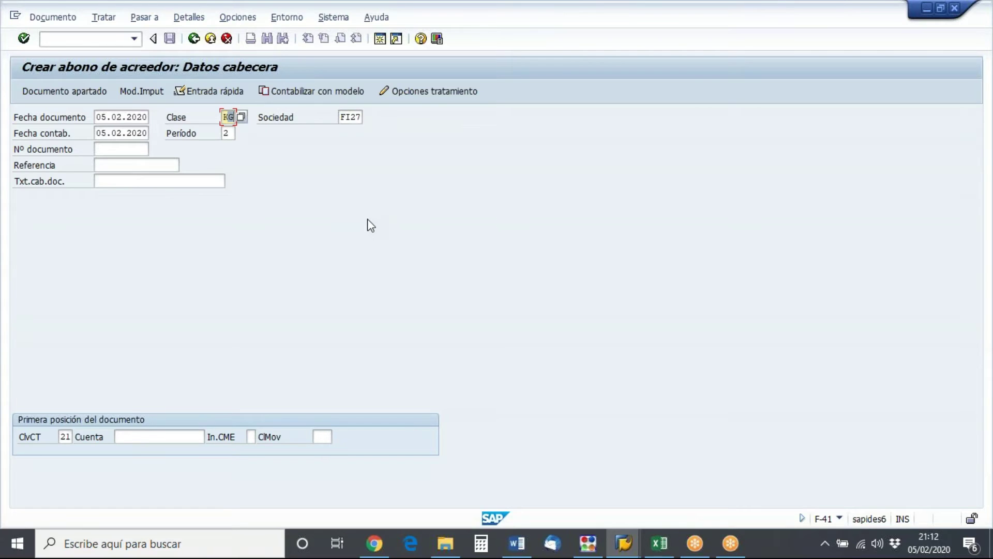
key("Tab")
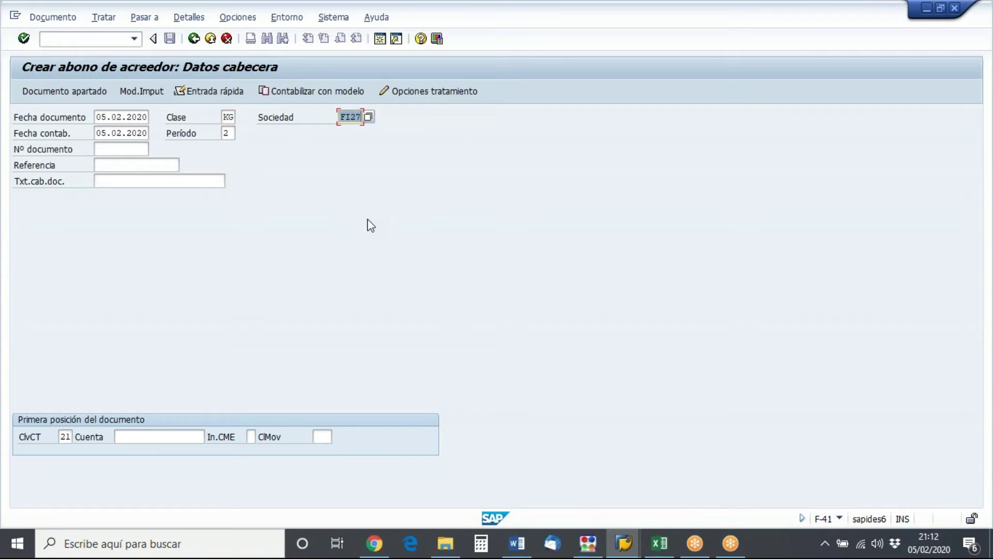
key("Tab")
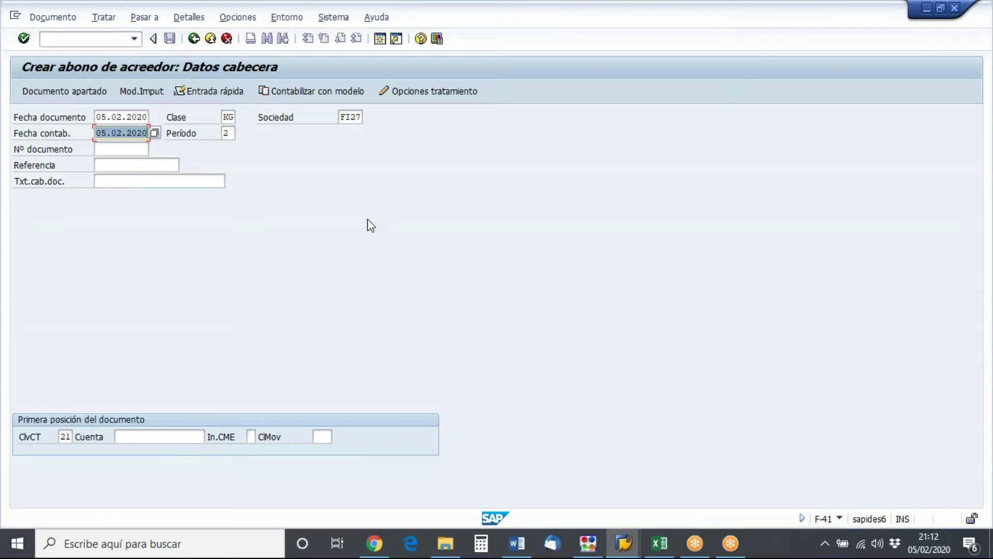
key("Tab")
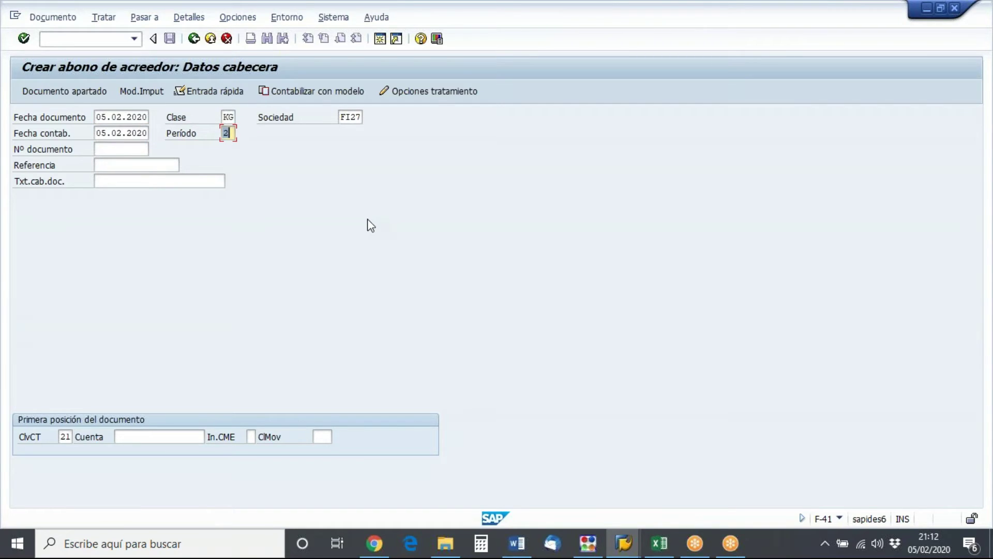
key("Tab")
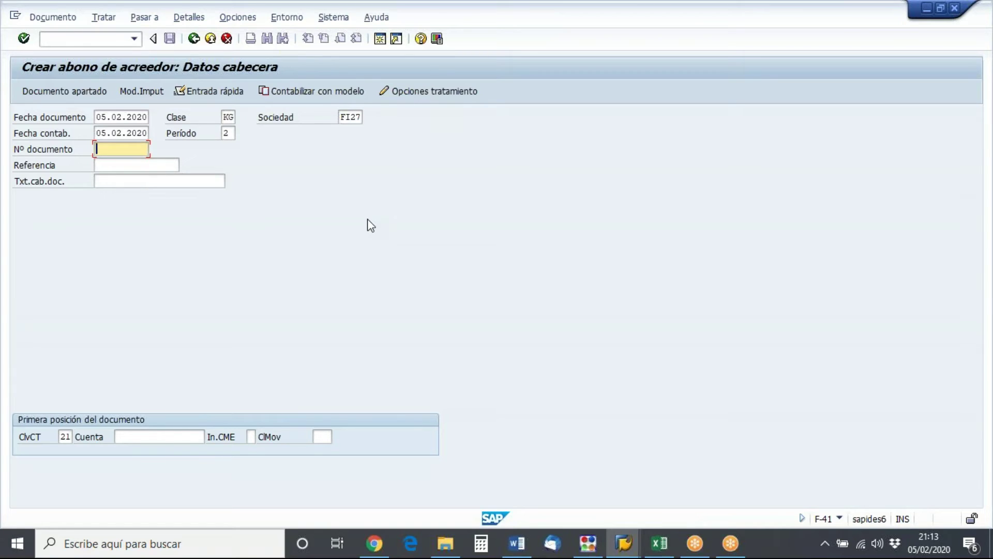
- Enter * as the reference and "Abono 1 de ejemplo" as the document header text
left_click(152, 165)
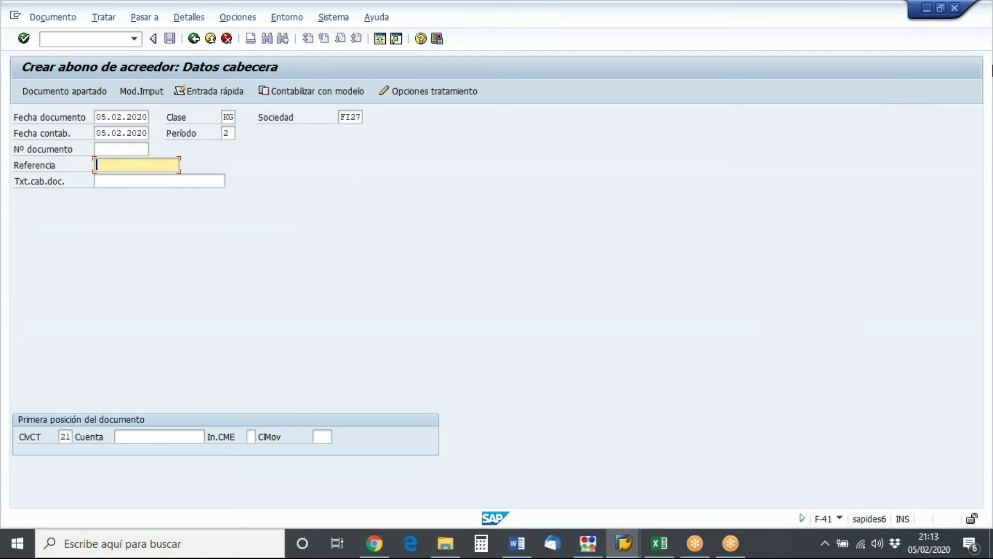
type("*")
left_click(215, 182)
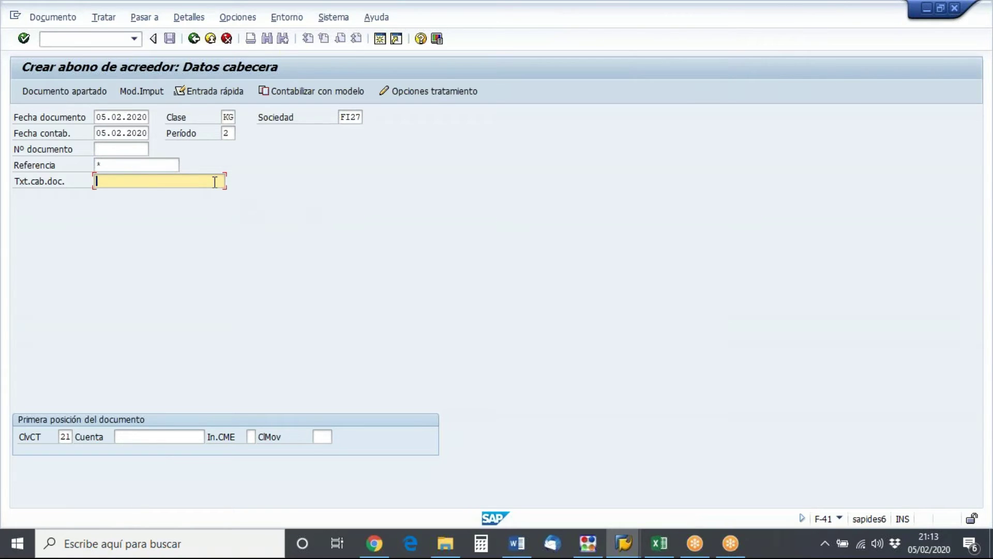
type("Abono 1 de ejemplo")
left_click_drag(212, 182, 7, 192)
key("Left")
- Switch to the Esquemas UFI-19-03 workbook in Excel and look up posting key 21 on sheet 6
left_click(662, 552)
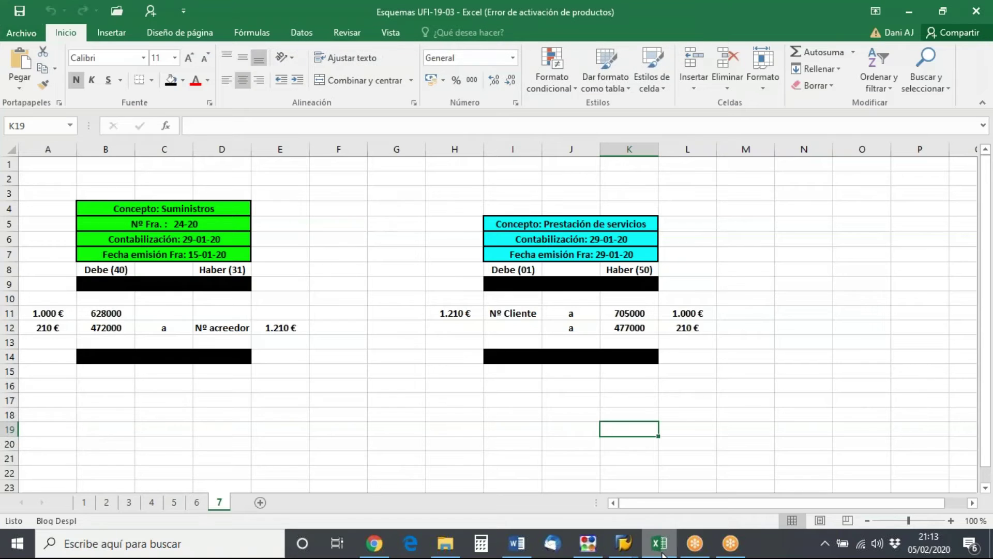
left_click(197, 505)
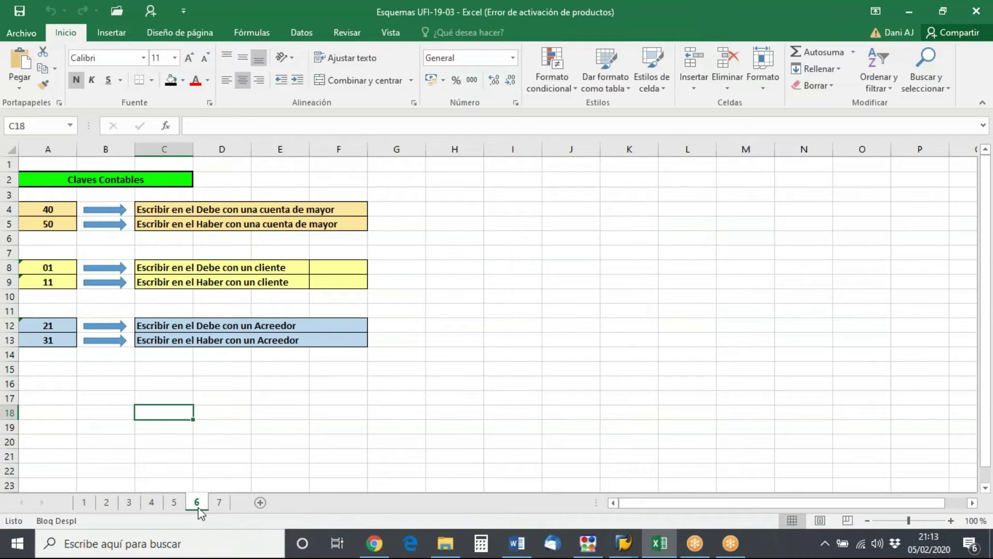
left_click(9, 325)
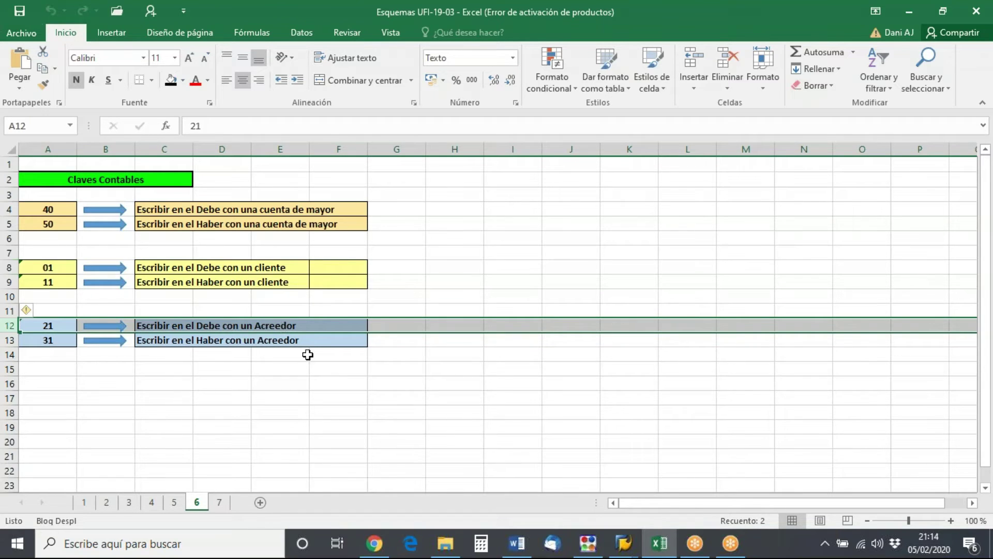
- On sheet 7, fill cells E17:G17 with black as the header bar of a new accounting entry
left_click(218, 502)
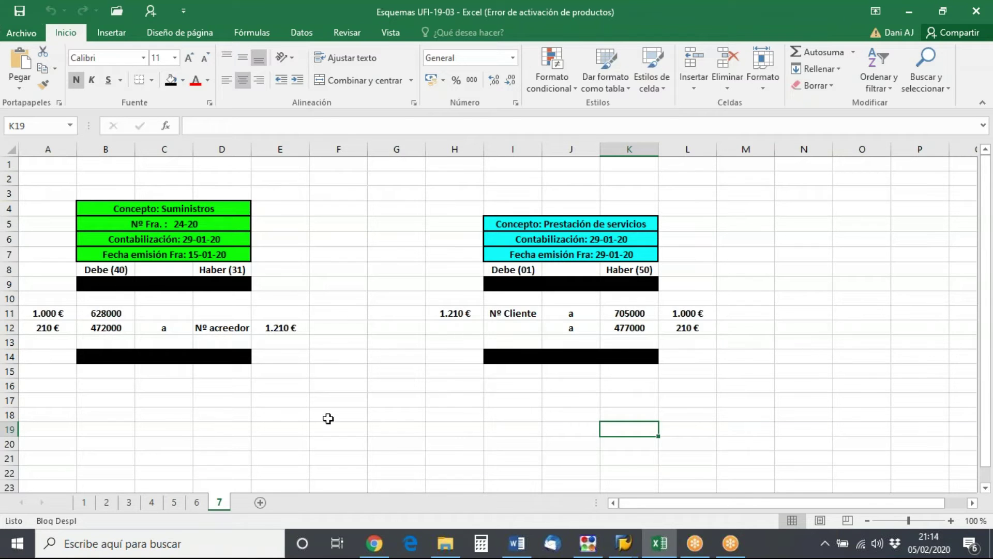
left_click_drag(295, 402, 386, 393)
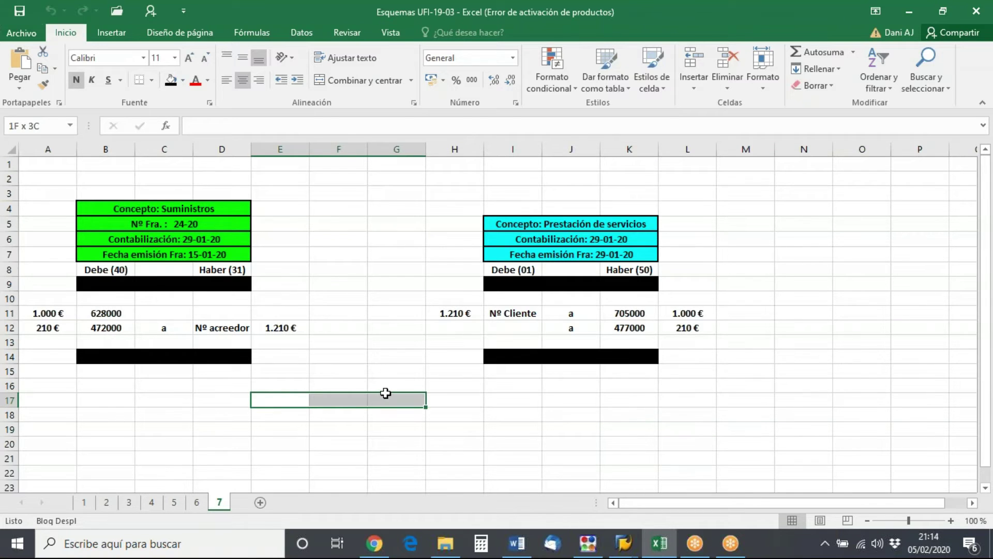
left_click(171, 81)
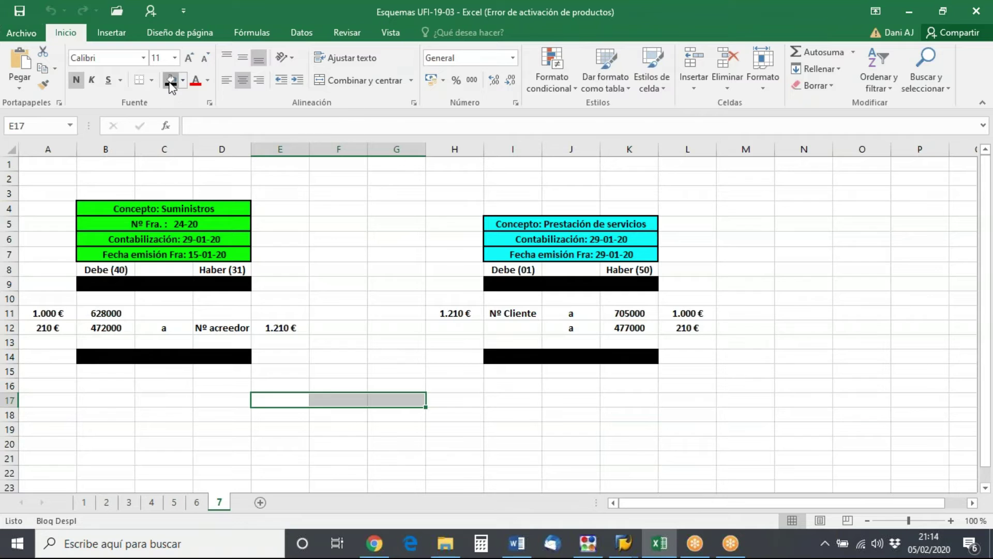
- Enter the headings Debe in E16 and Haber in G16 above the new black bar
left_click(294, 385)
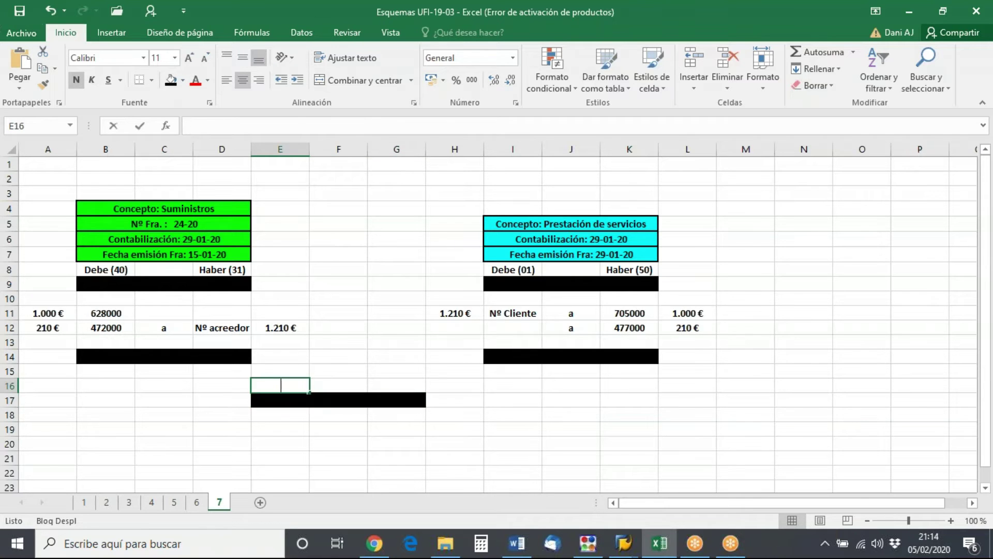
type("Debe")
key("Tab")
key("Tab")
type("Haber")
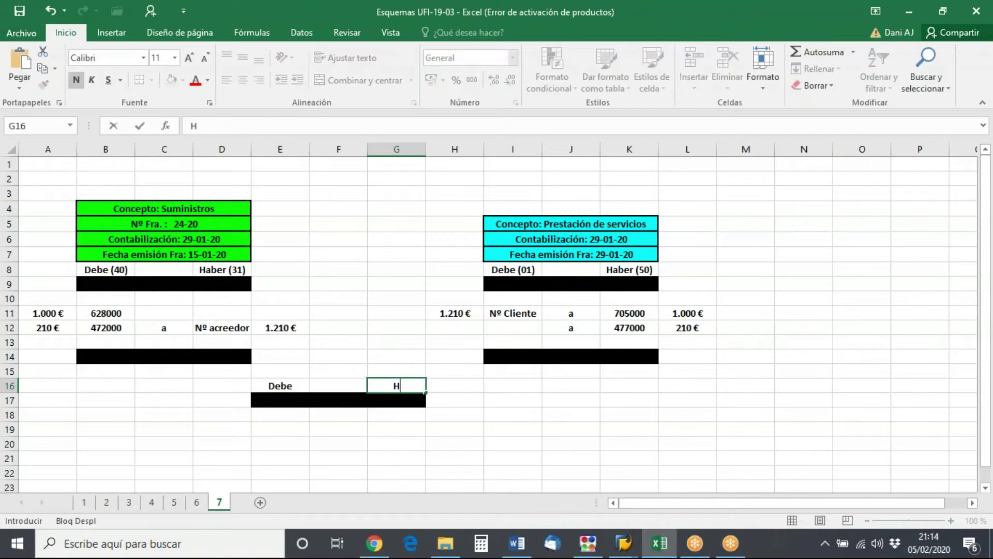
key("Return")
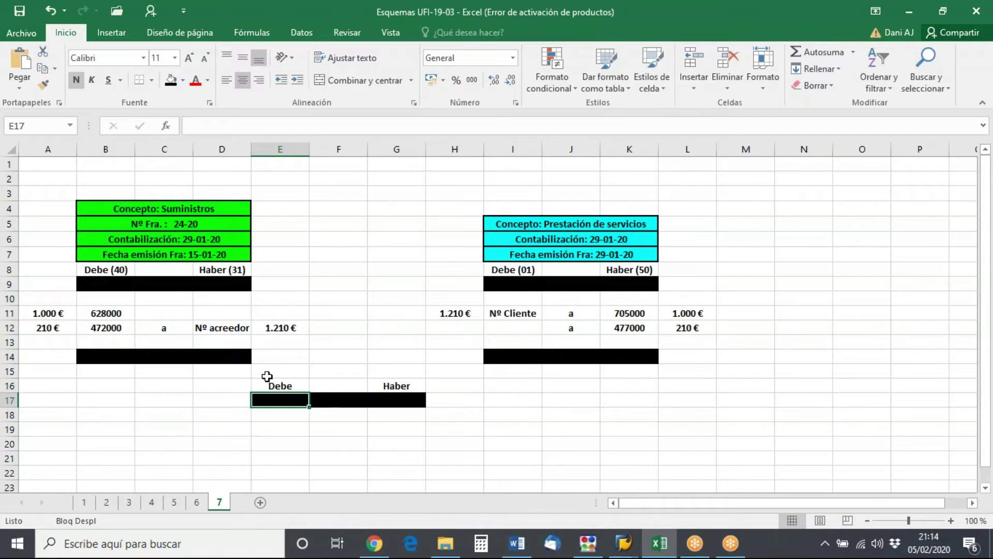
- Enter "Nº Acreedor" in cell E19, under the Debe side of the new accounting entry
left_click(288, 429)
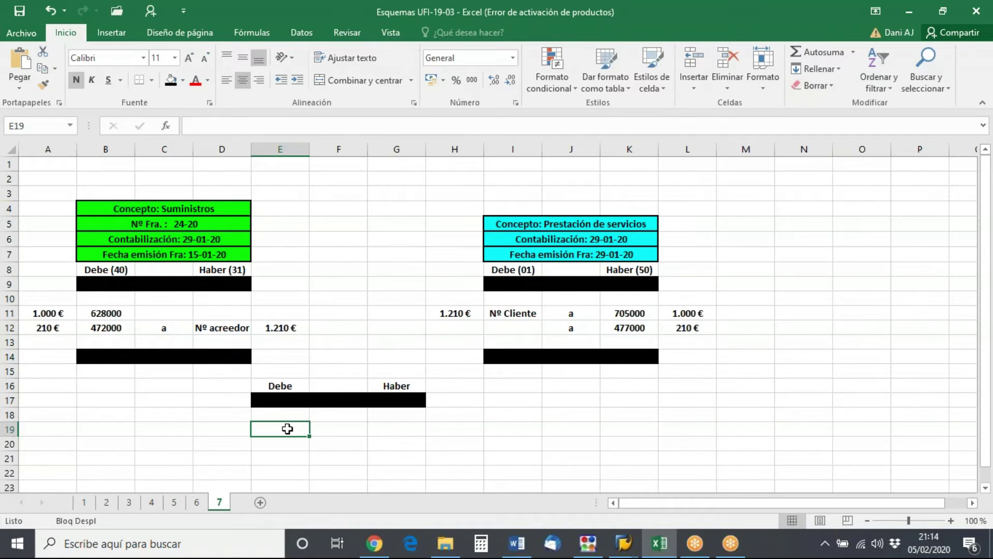
type("Acreedor")
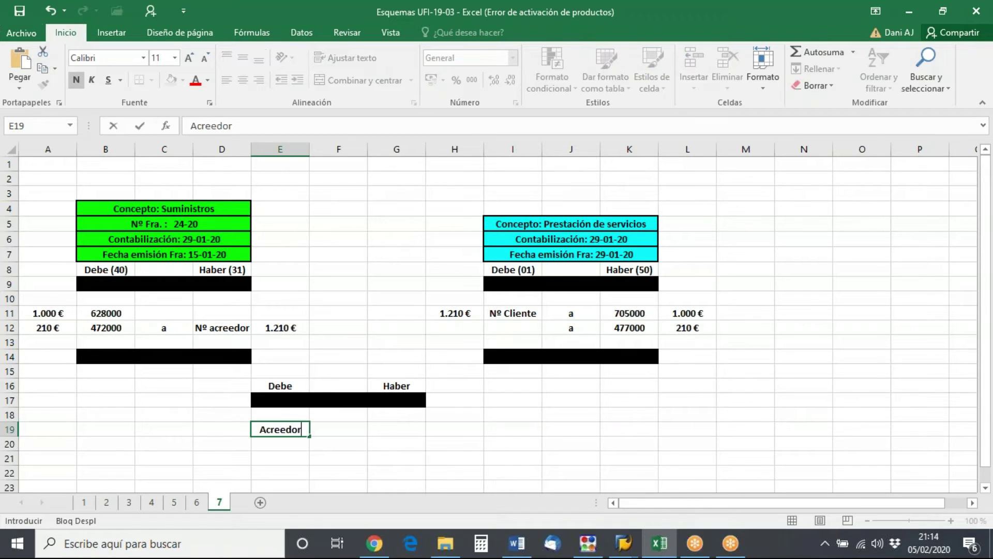
key("Return")
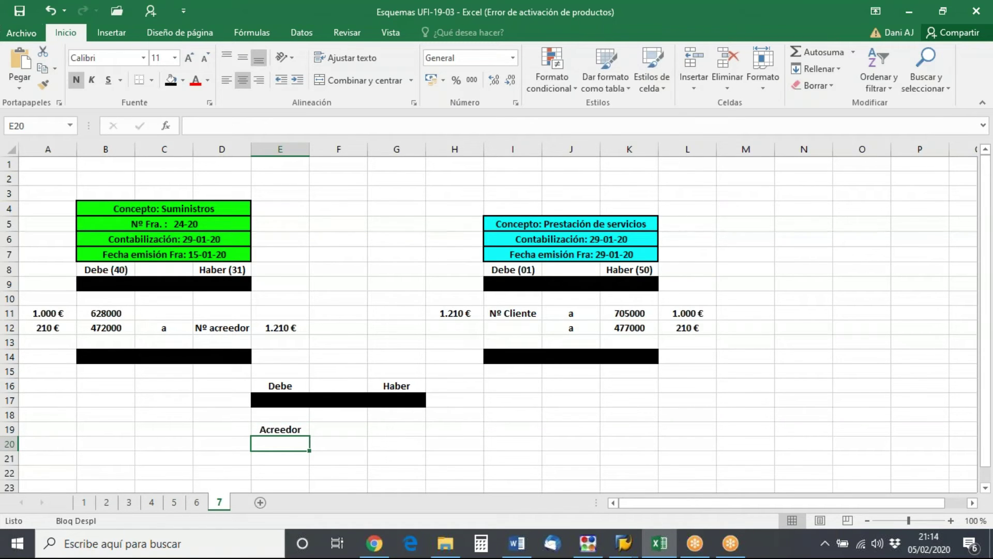
left_click(288, 428)
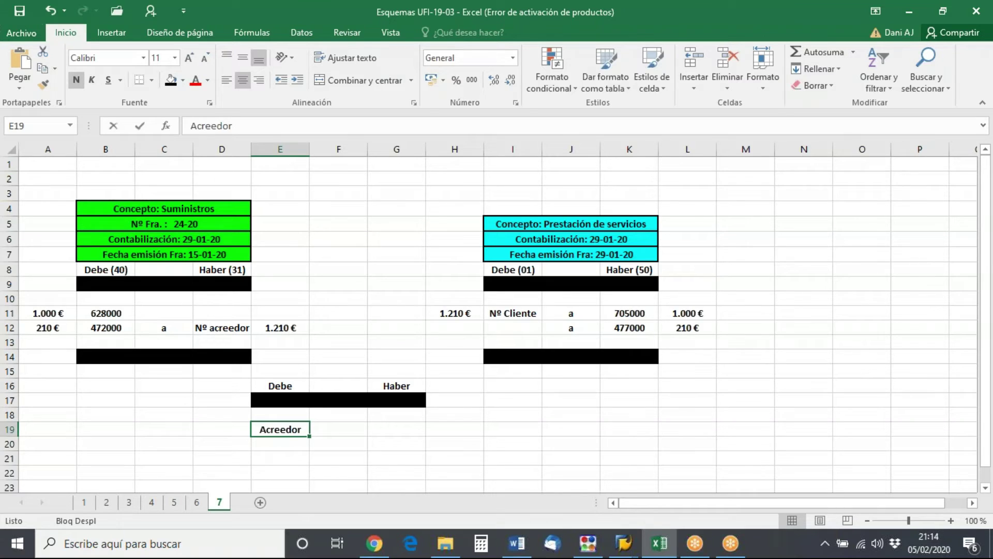
type("Nº Acreedor")
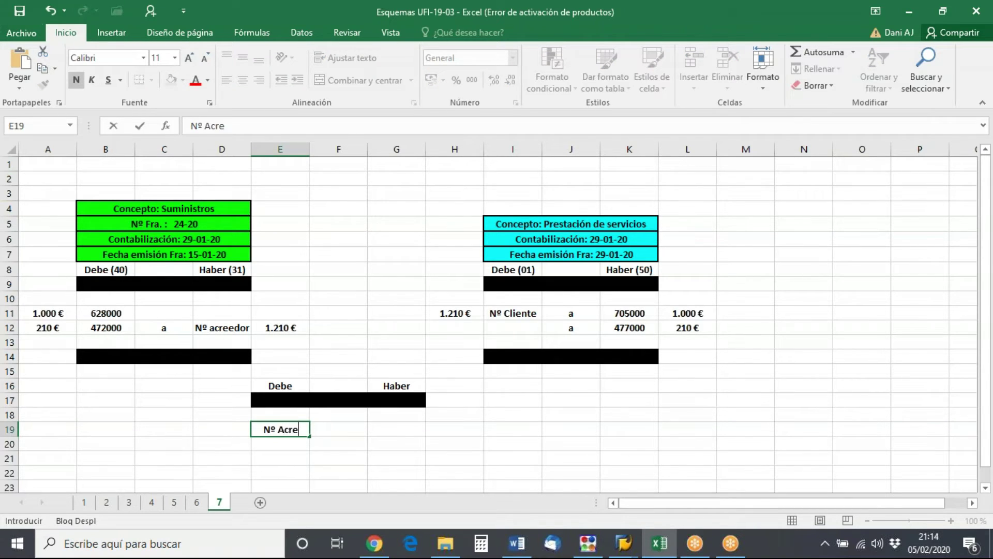
key("ctrl+Return")
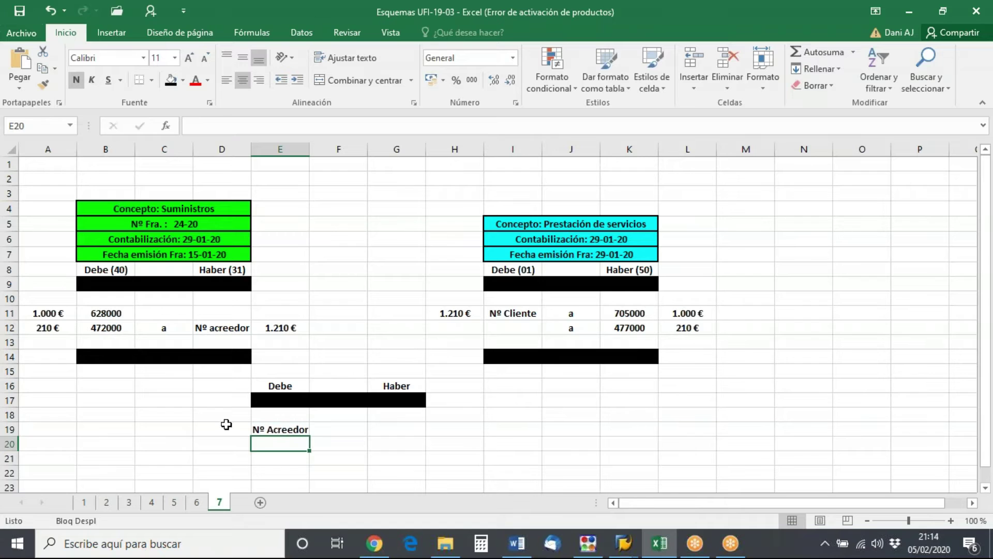
- Enter 605 € in D19 beside the creditor and copy the amount to H19 for the Haber side
left_click(226, 424)
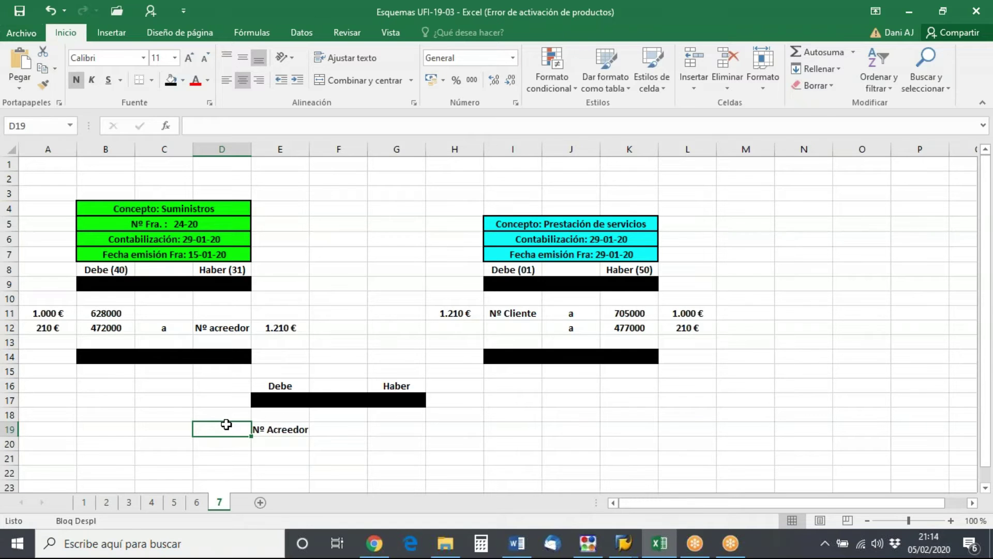
type("605")
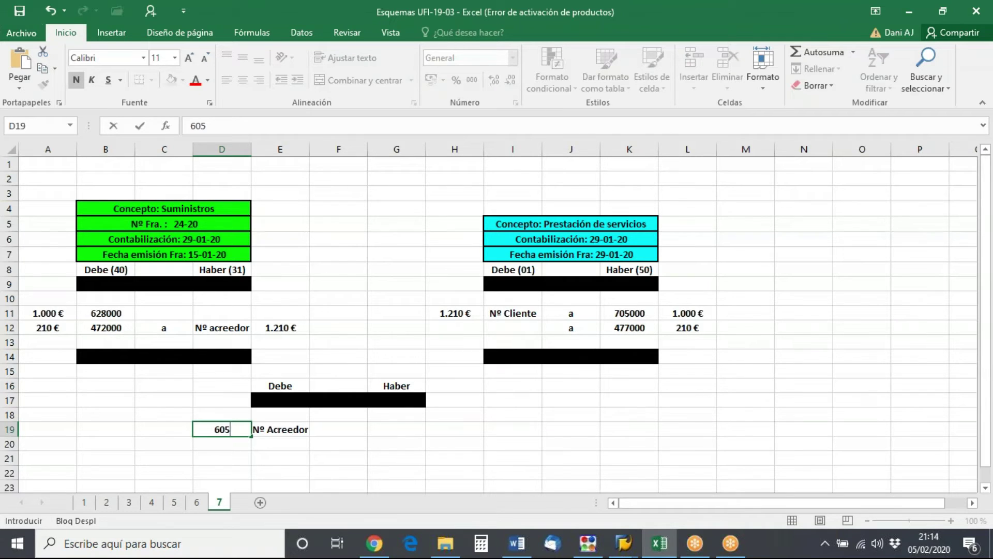
type("€")
key("Return")
left_click(227, 429)
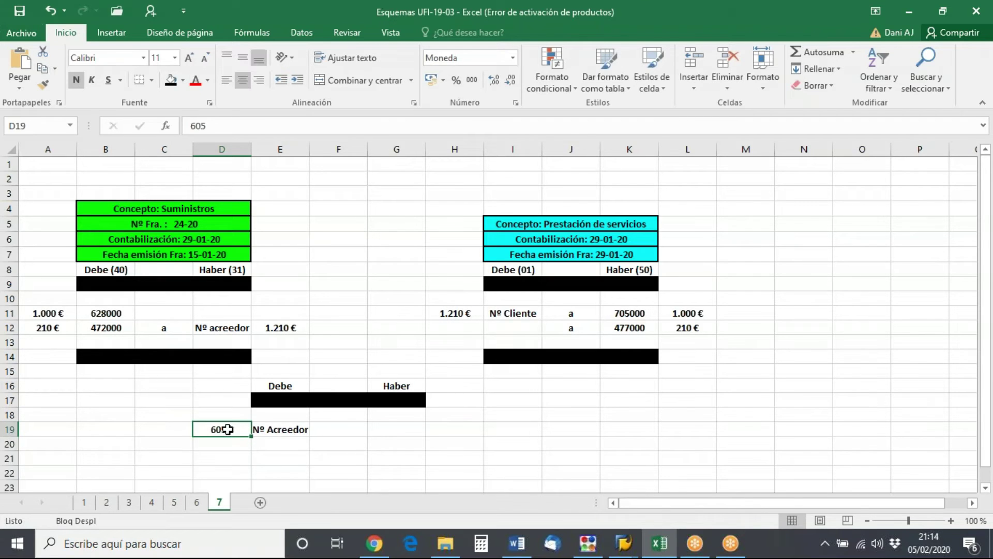
key("ctrl+c")
left_click(456, 429)
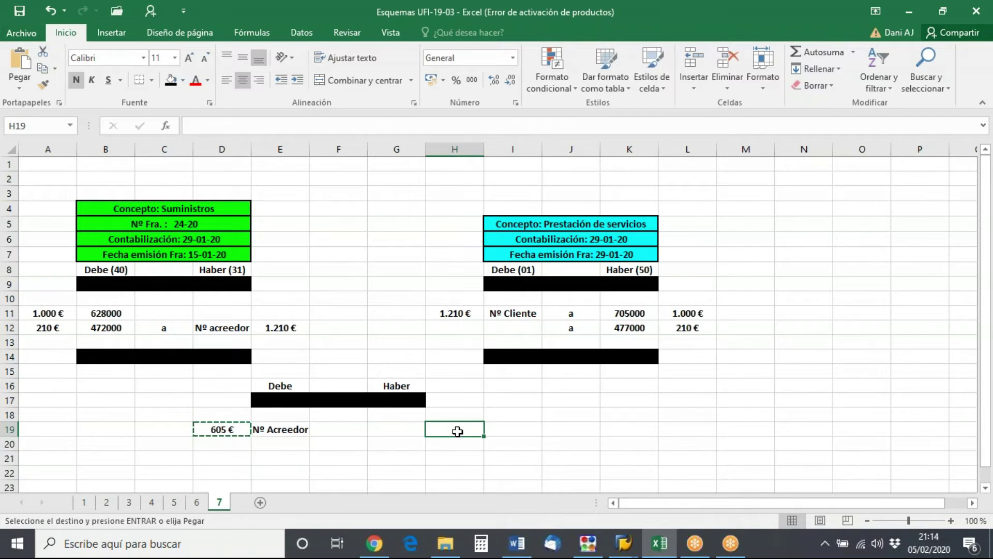
key("Return")
- Fill cells E21:G21 with black as the closing bar of the entry and enter "a" in F19
left_click_drag(285, 455, 381, 459)
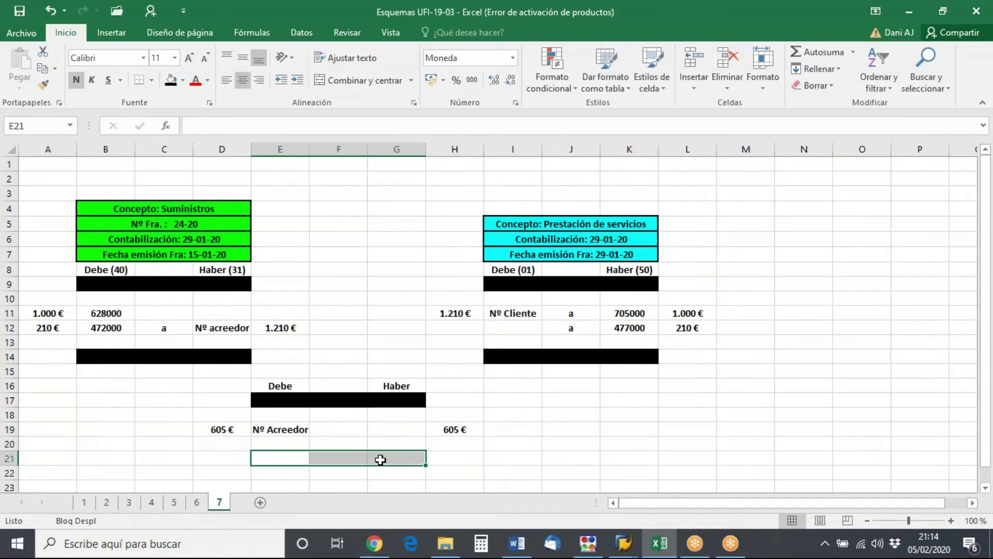
left_click(171, 80)
left_click(352, 429)
type("a")
- Enter ledger account 572000 in G19 as the Haber account of the entry
left_click(411, 429)
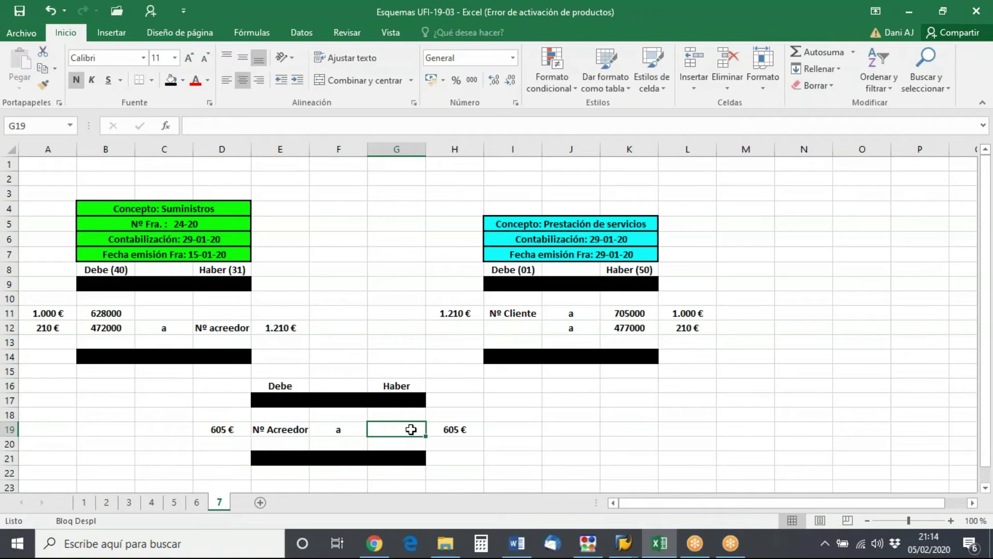
type("572")
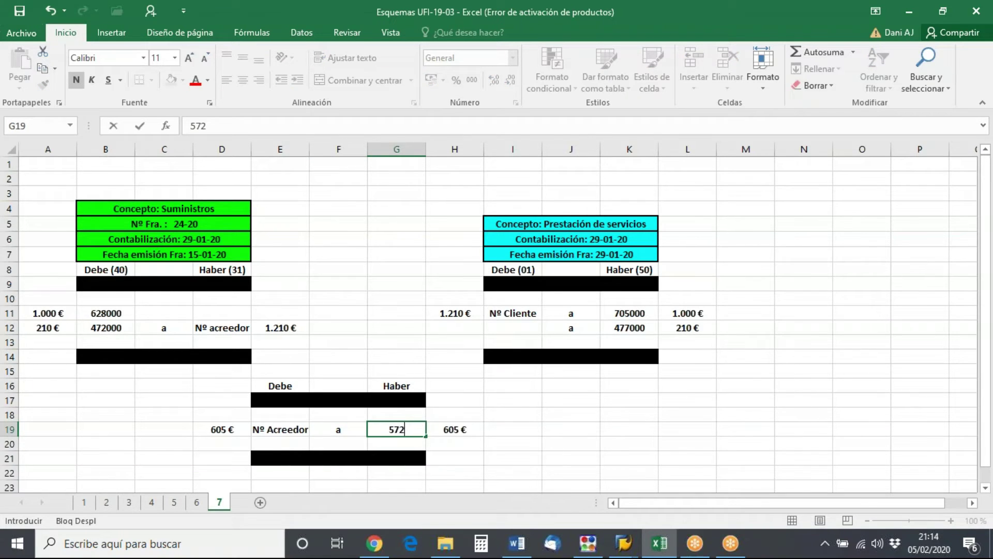
type("000+")
key("BackSpace")
key("Return")
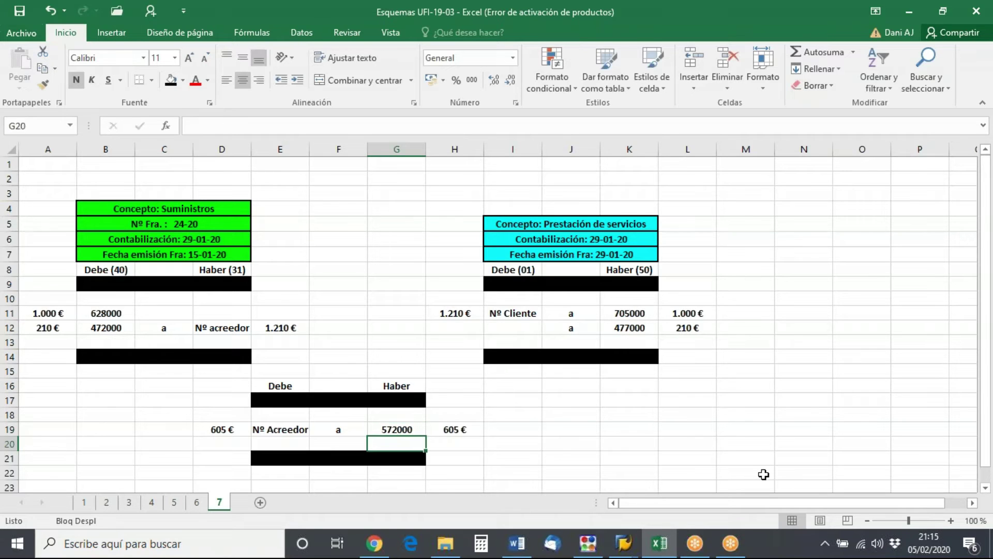
left_click(612, 412)
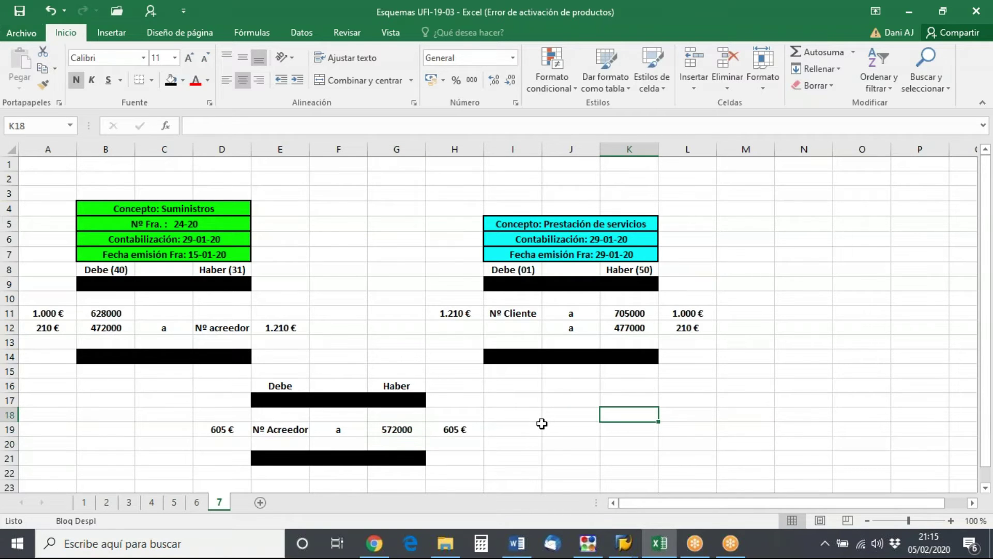
- Check the creditor debit posting key in SAP and on sheet 6, and change heading E16 on sheet 7 to "Debe (21)"
key("alt+Tab")
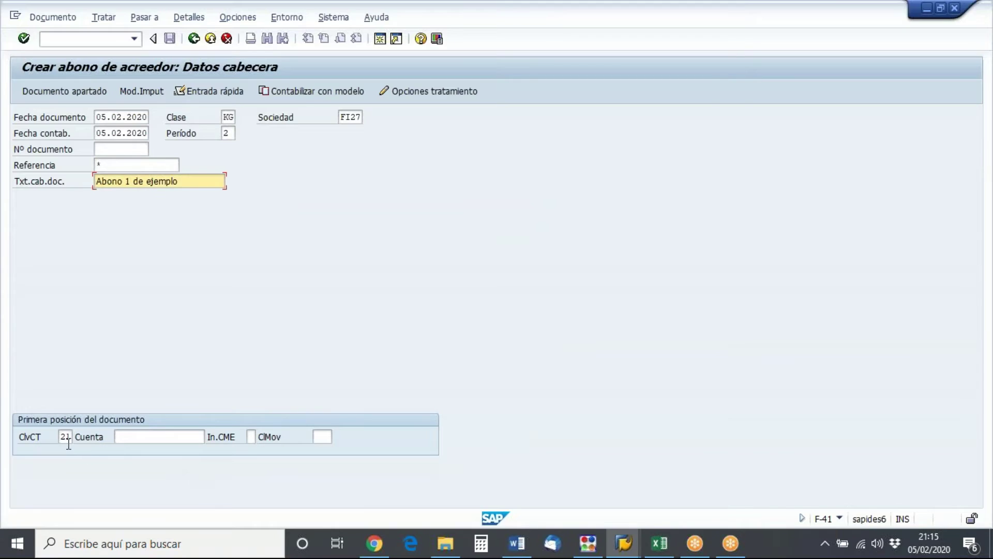
key("alt+Tab")
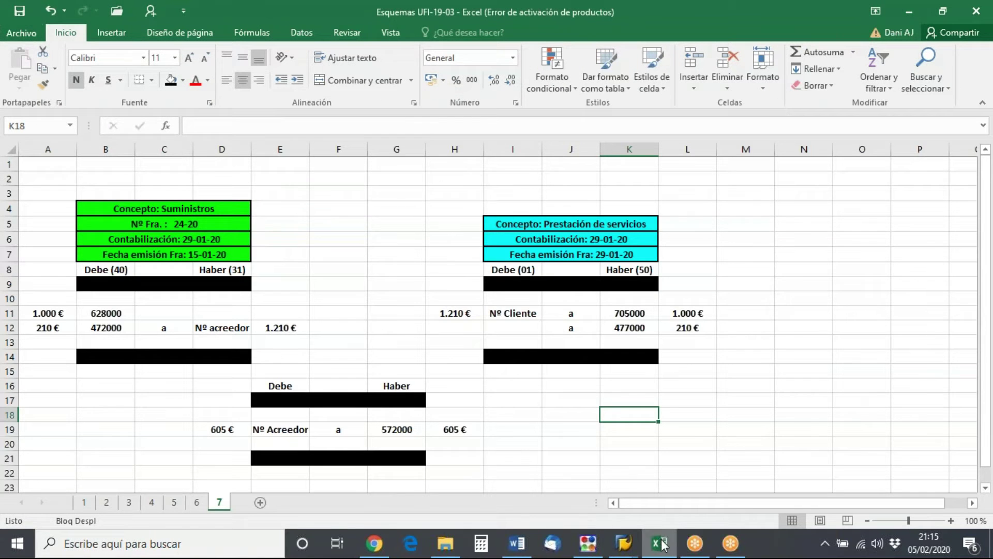
left_click(197, 502)
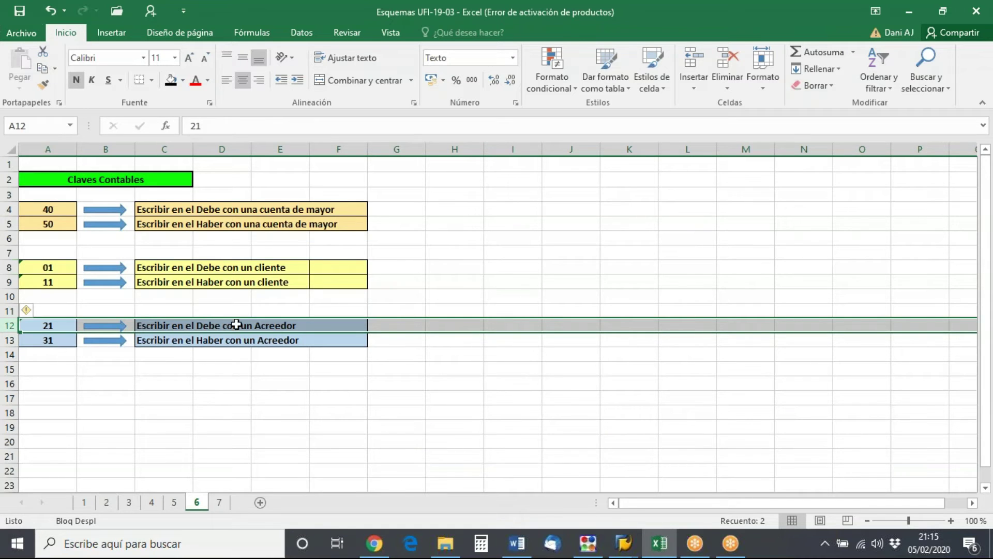
left_click(222, 501)
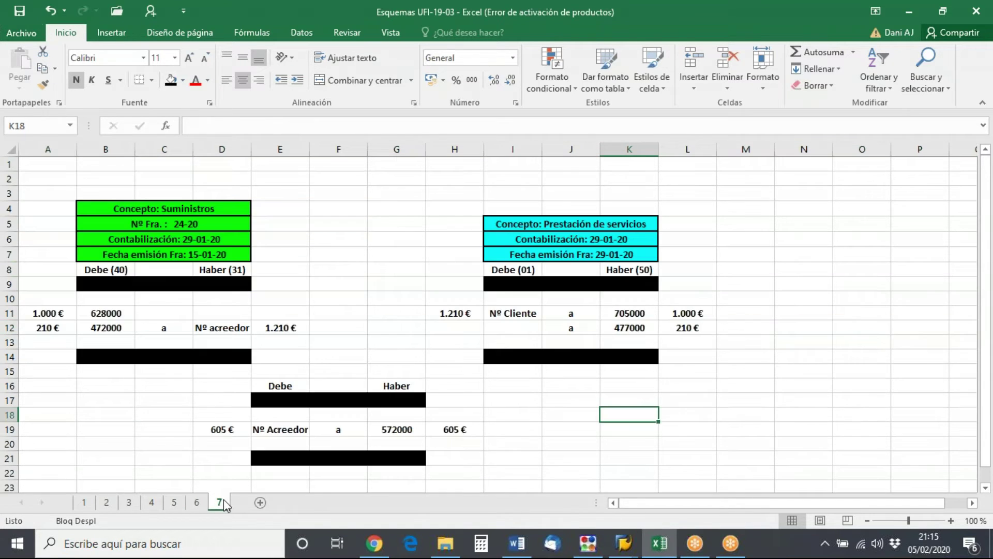
double_click(300, 386)
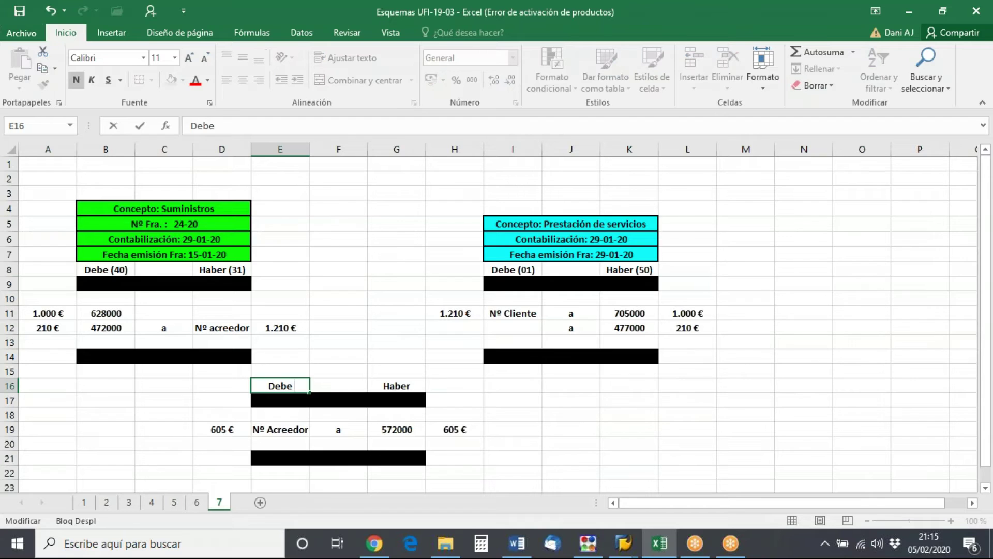
type("(21)")
key("Return")
left_click_drag(233, 387, 287, 468)
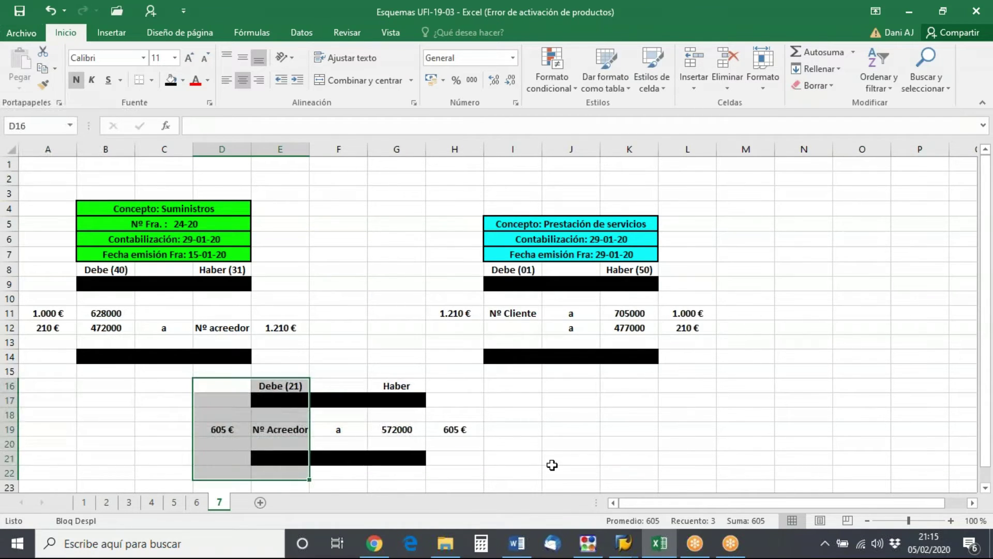
- Switch to SAP, search the creditors of company FI27 for the first item's account, select the match and open the creditor item
left_click(625, 547)
left_click(745, 478)
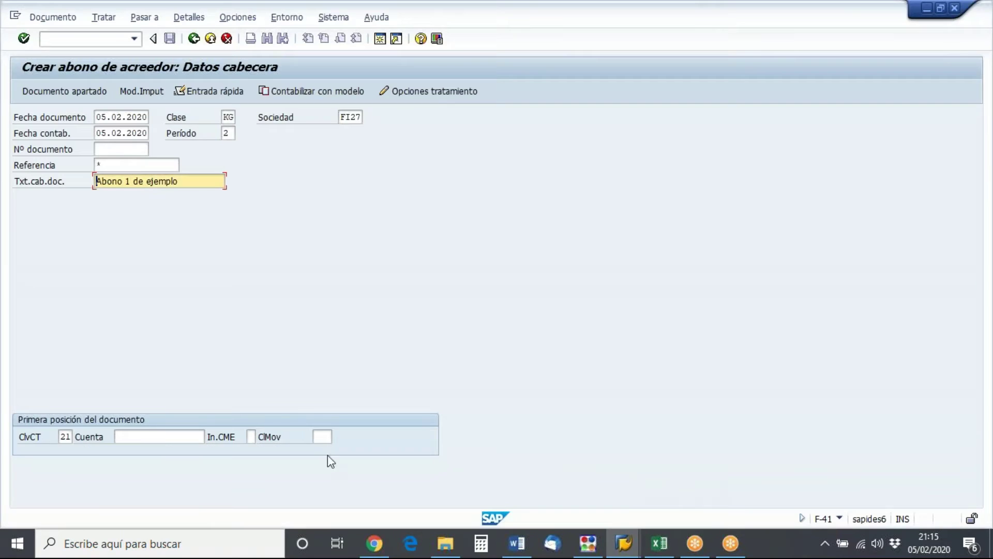
left_click(188, 436)
left_click(202, 436)
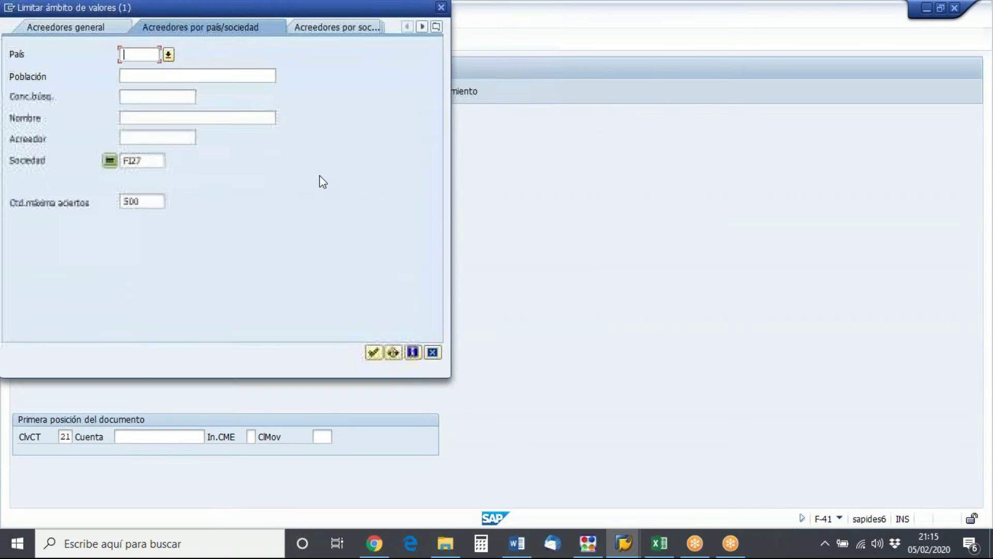
left_click(373, 352)
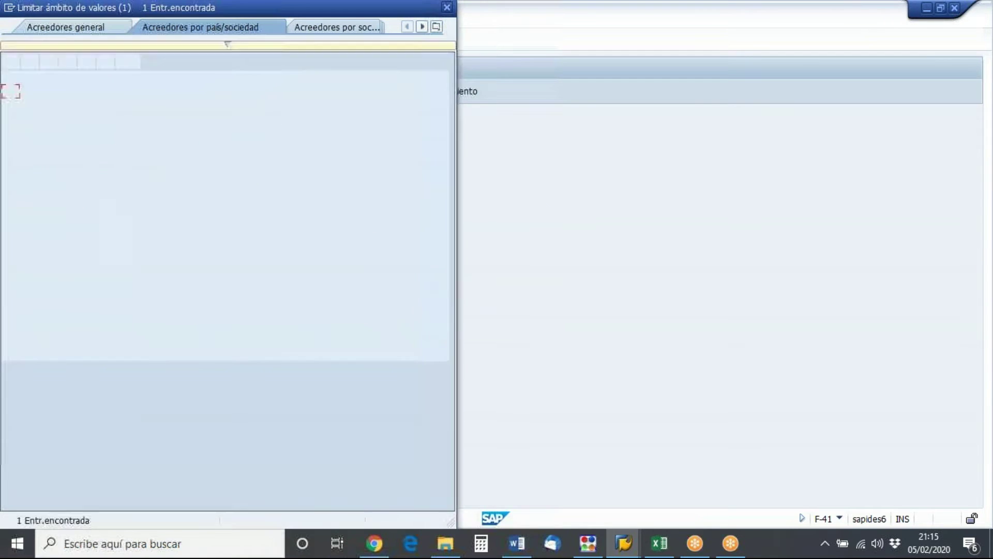
double_click(132, 91)
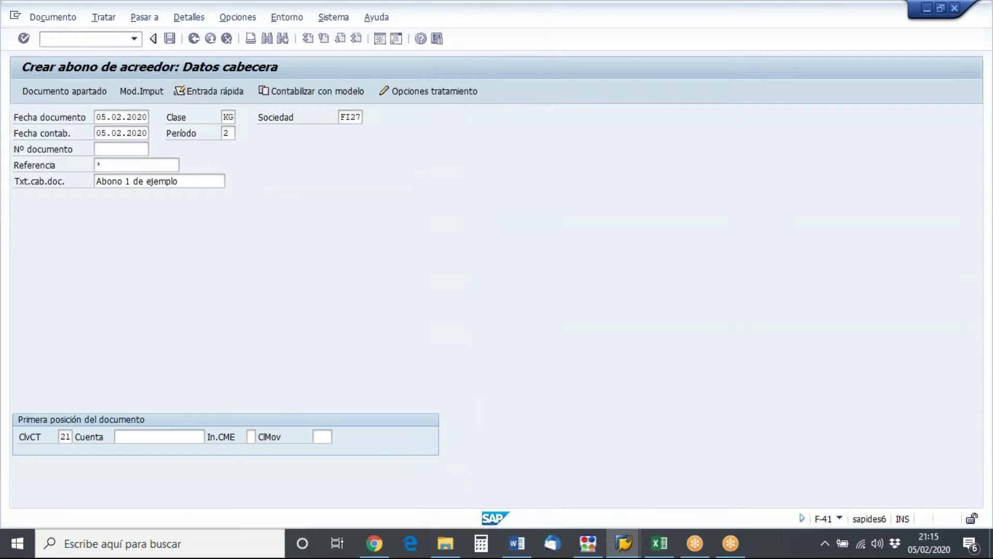
key("Return")
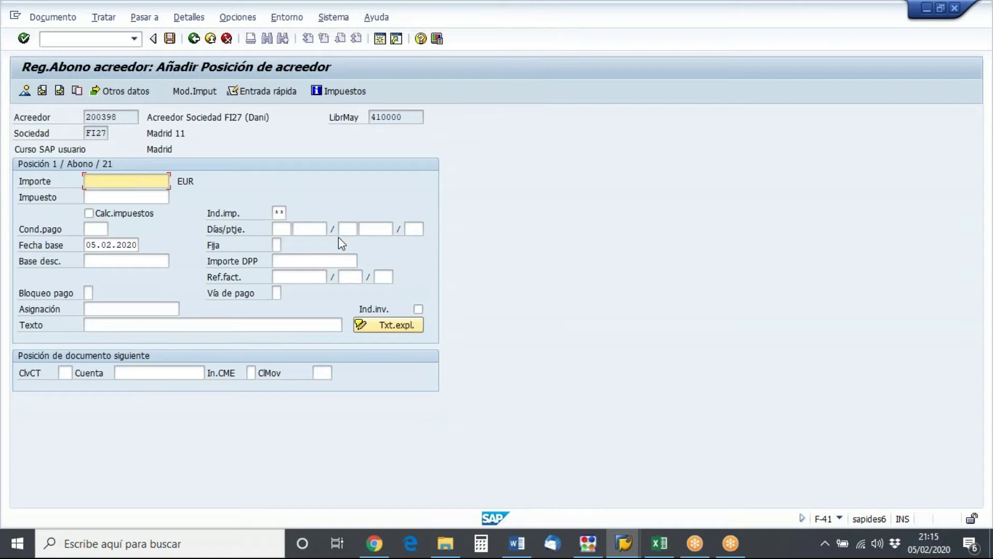
- Enter 605 as the creditor item's amount and "Abono 1 de ejemplo" as its text
type("605")
left_click(253, 325)
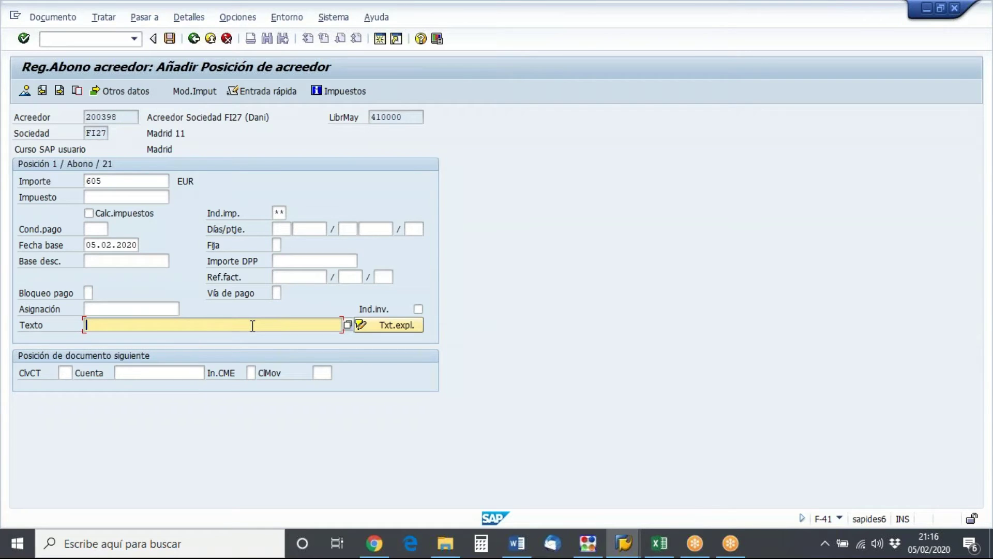
type("Abono 1 de ejemplo")
key("Return")
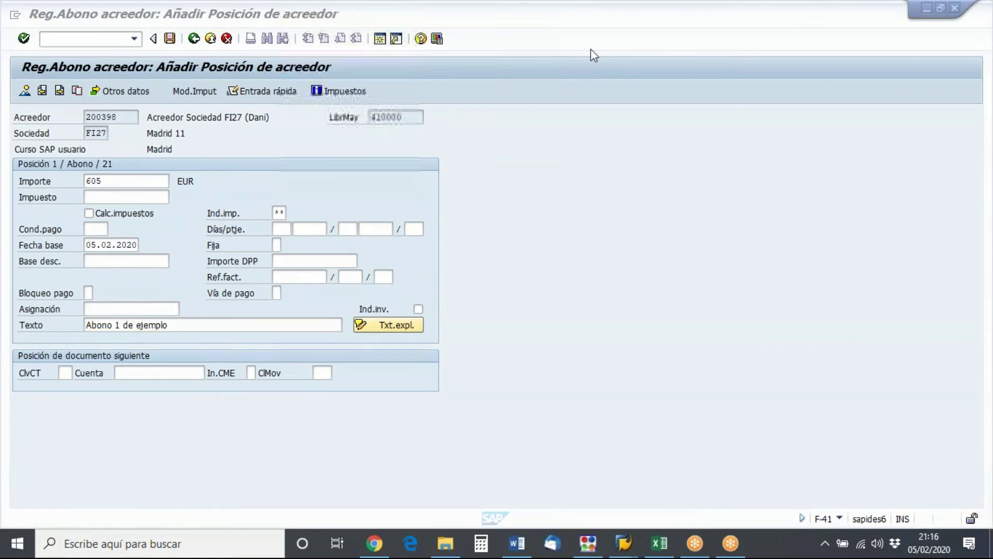
- Examine the three parts of the invoice reference (Ref.fact.) in the creditor item
mouse_move(196, 261)
left_mouse_down()
mouse_move(223, 290)
mouse_move(409, 282)
mouse_move(383, 260)
mouse_move(189, 266)
left_mouse_up()
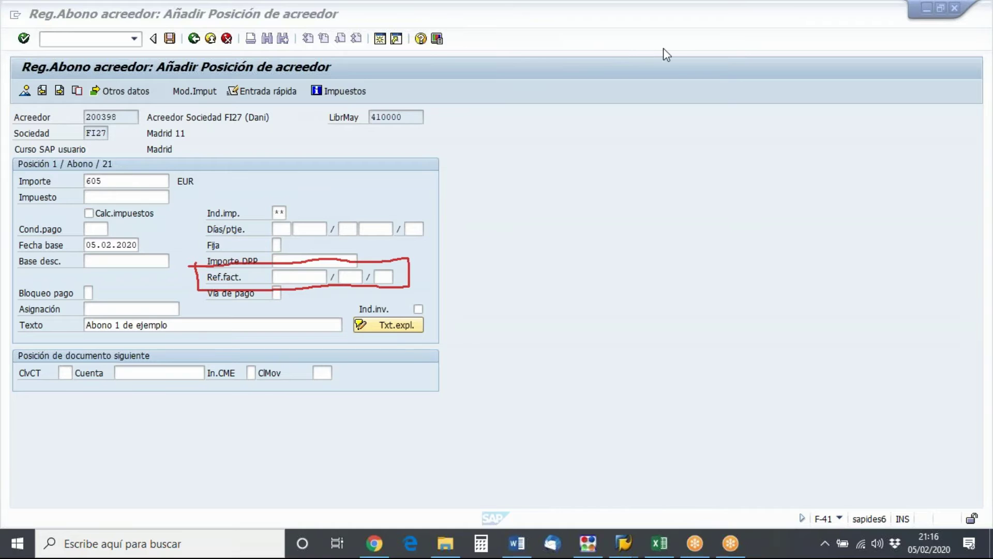
key("Escape")
left_click(316, 277)
left_click(350, 277)
left_click(383, 277)
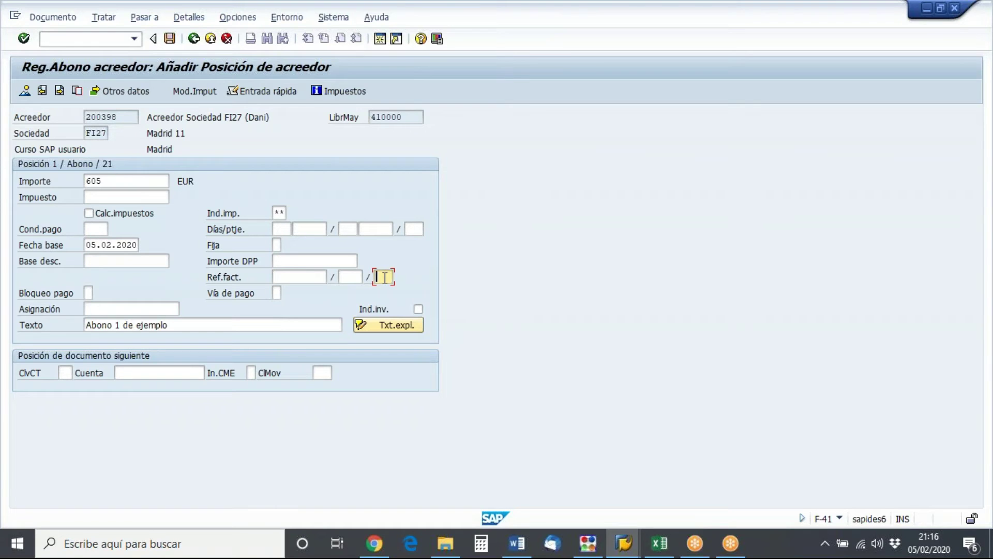
left_click(299, 277)
left_click(349, 278)
left_click(384, 277)
left_click(297, 278)
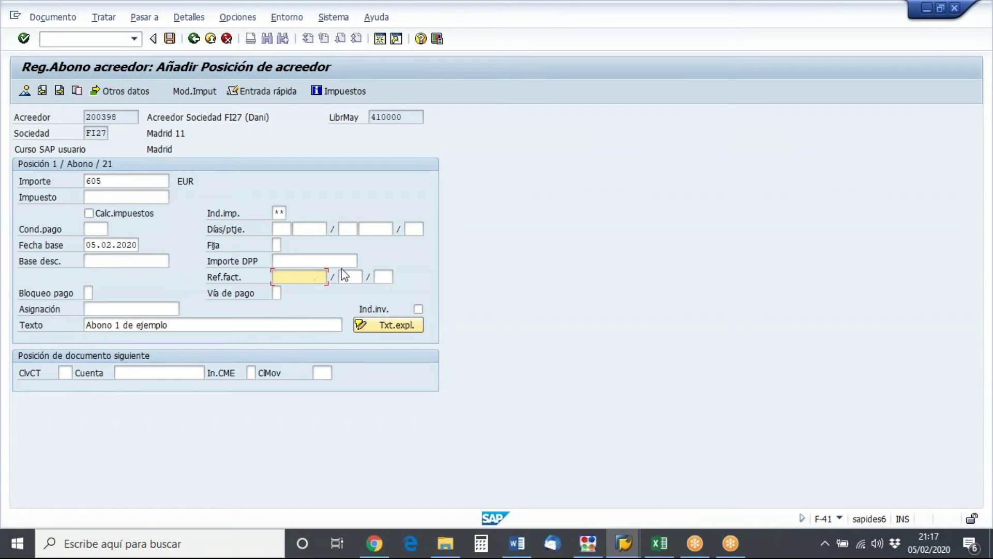
left_click(349, 278)
left_click(383, 277)
left_click(299, 278)
key("alt+Tab")
key("alt+Tab")
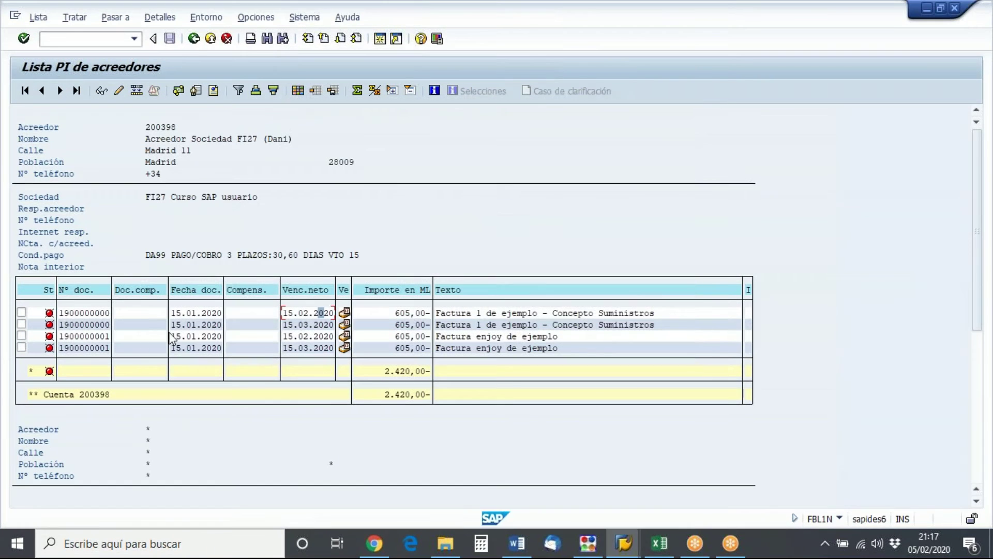
left_click(77, 312)
key("alt+Tab")
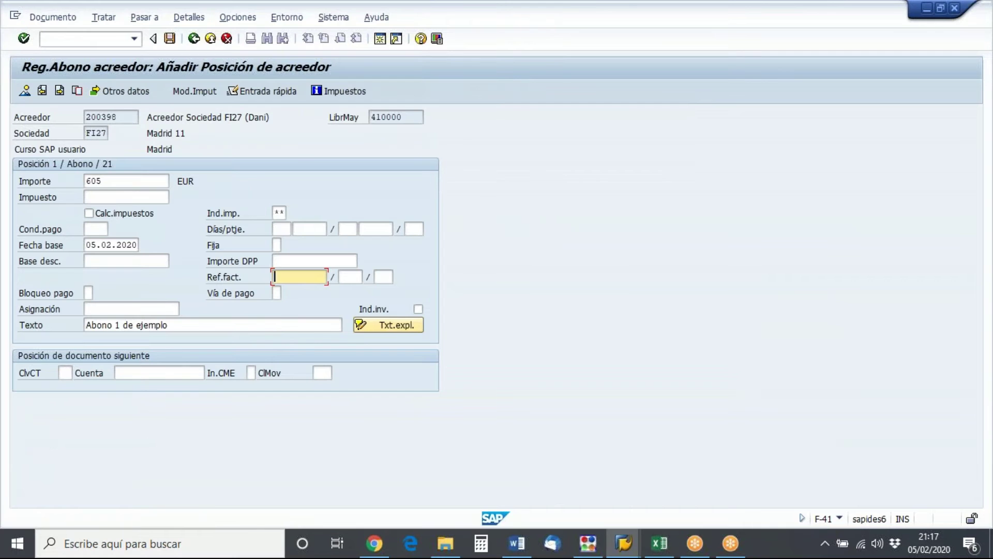
type("1900000000")
- Check the invoice's document date in the open item list and set the invoice reference year to 2020
key("alt+Tab")
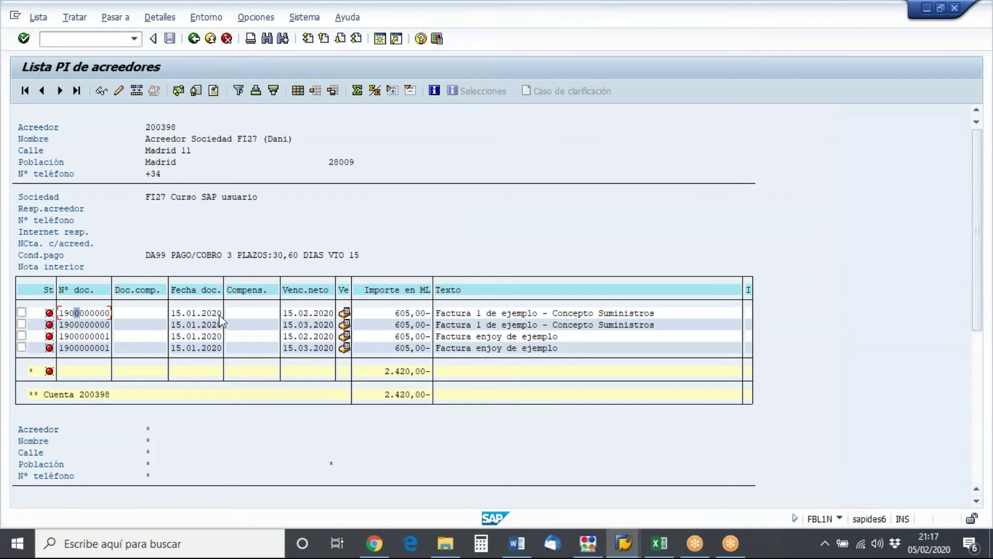
key("alt+Tab")
type("2020")
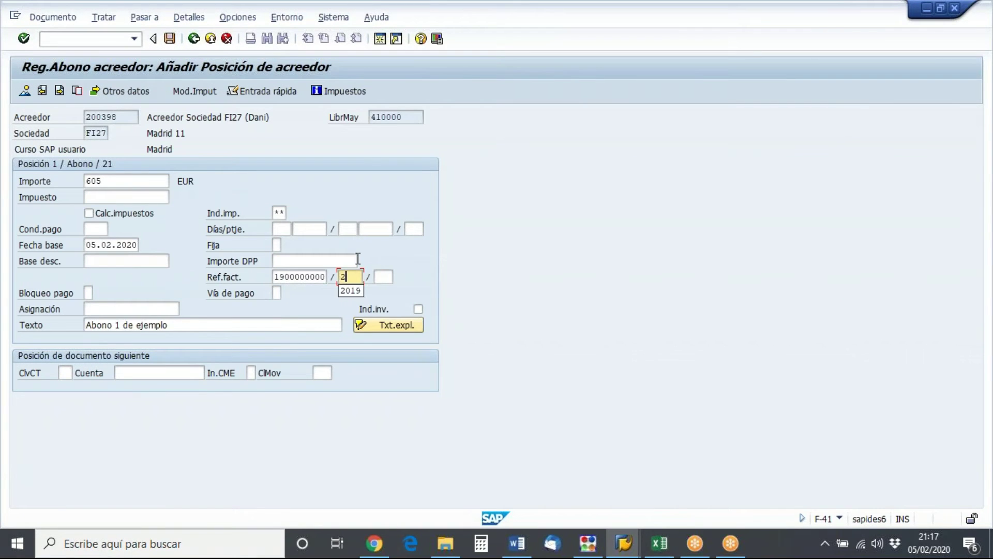
left_click(390, 276)
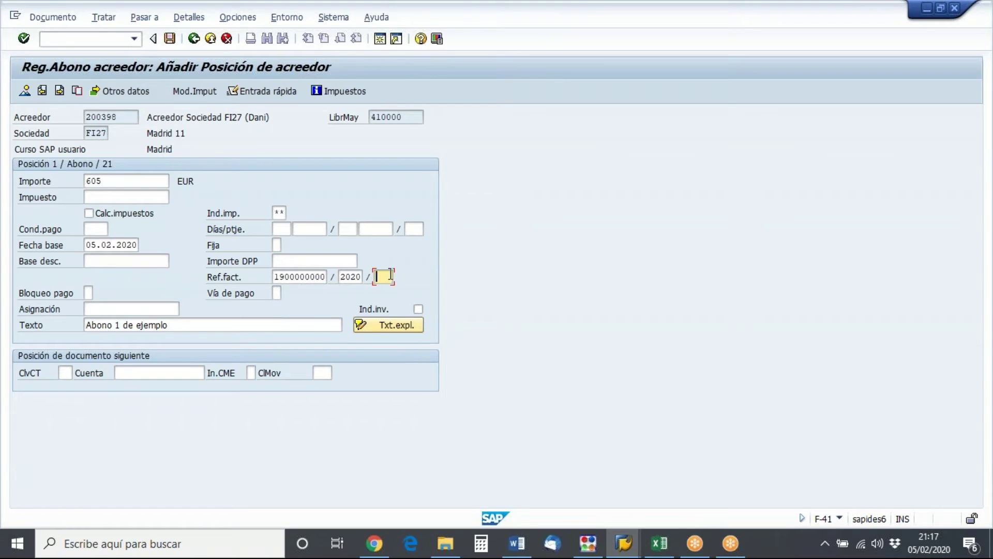
left_click_drag(276, 276, 342, 282)
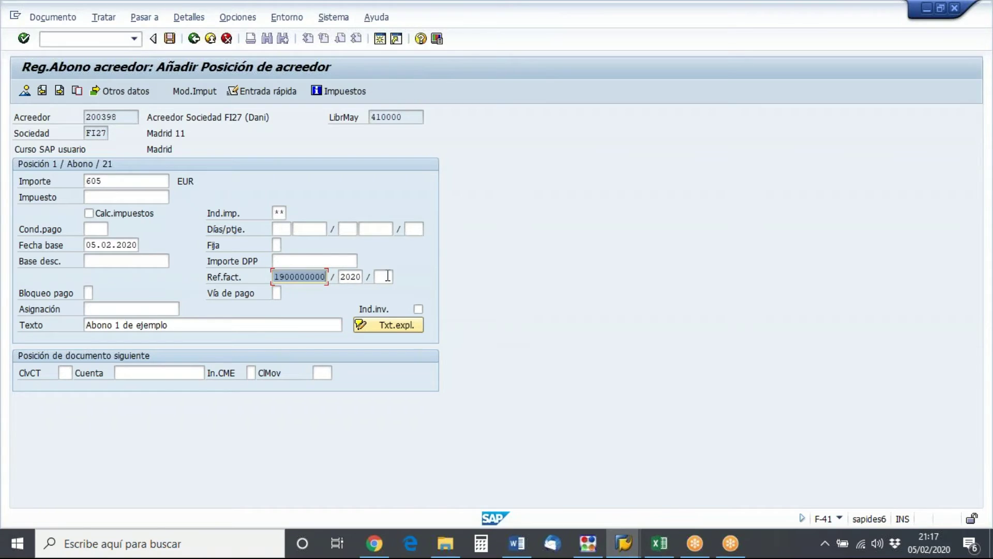
left_click(387, 277)
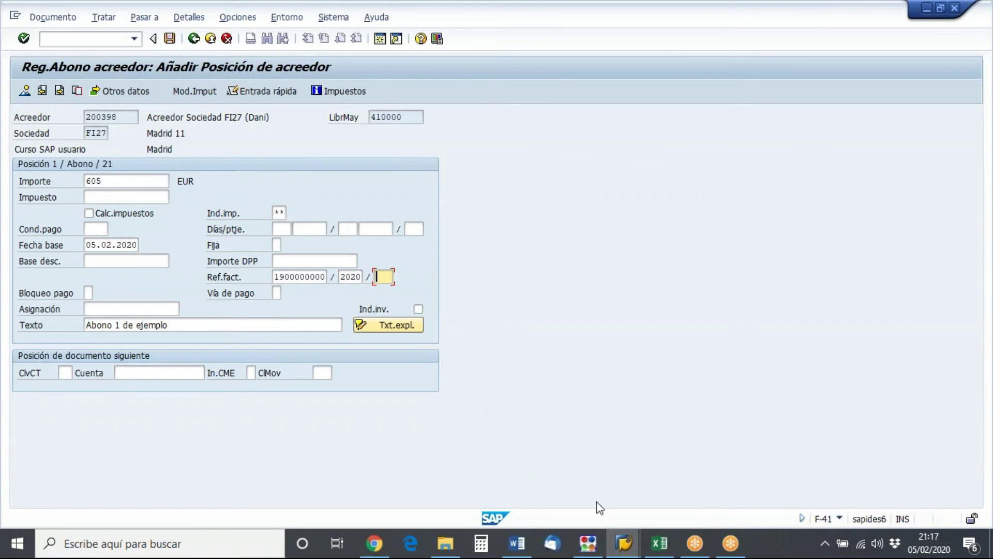
left_click(624, 544)
left_click(586, 491)
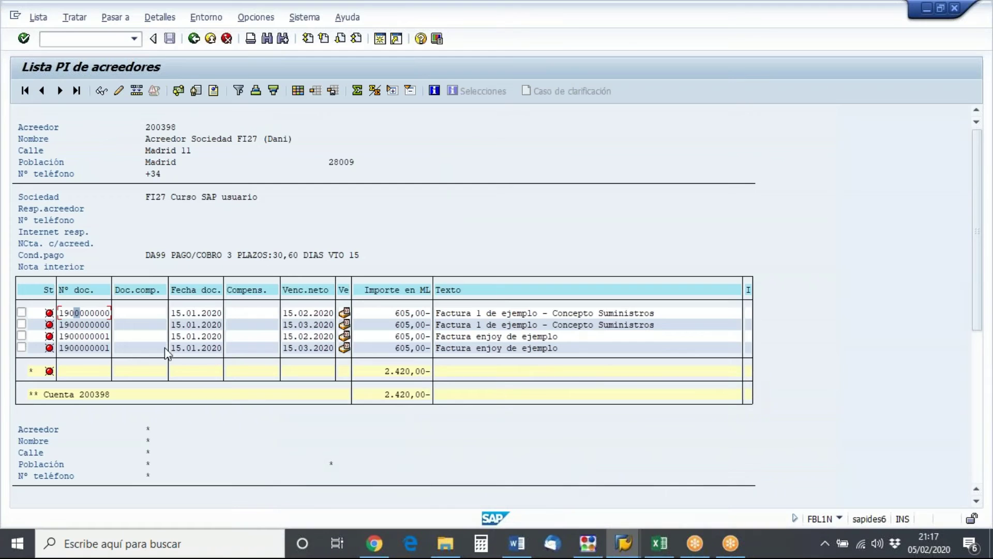
left_click(91, 322)
left_click(93, 325)
left_click(101, 314)
double_click(100, 313)
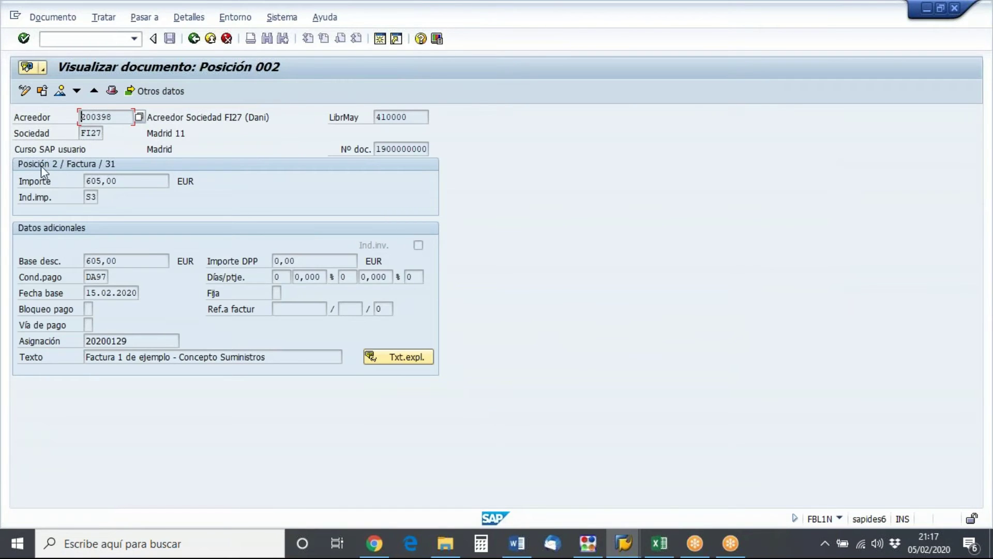
- Recheck the first invoice line in the open item list and enter 2 as the item number of the credit memo's invoice reference
left_click(194, 39)
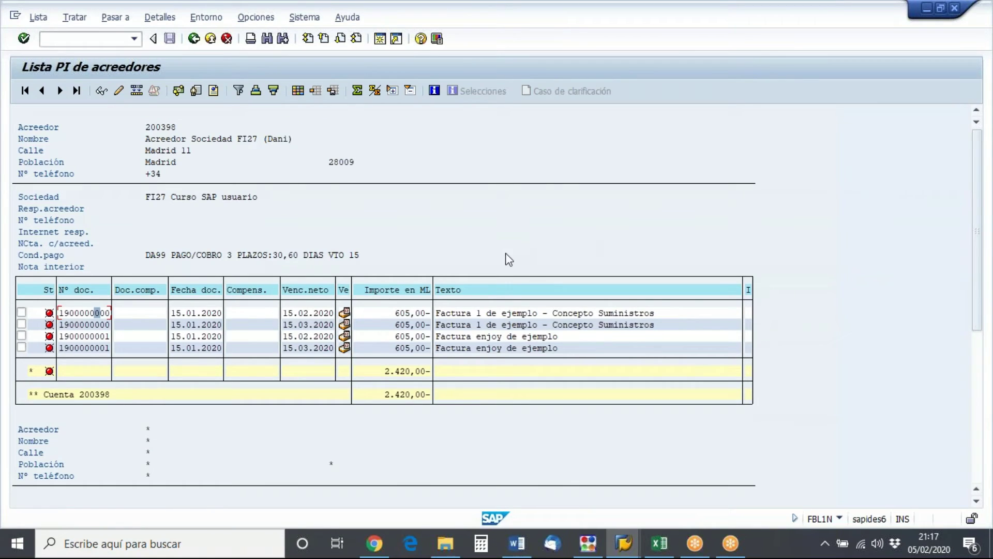
double_click(89, 315)
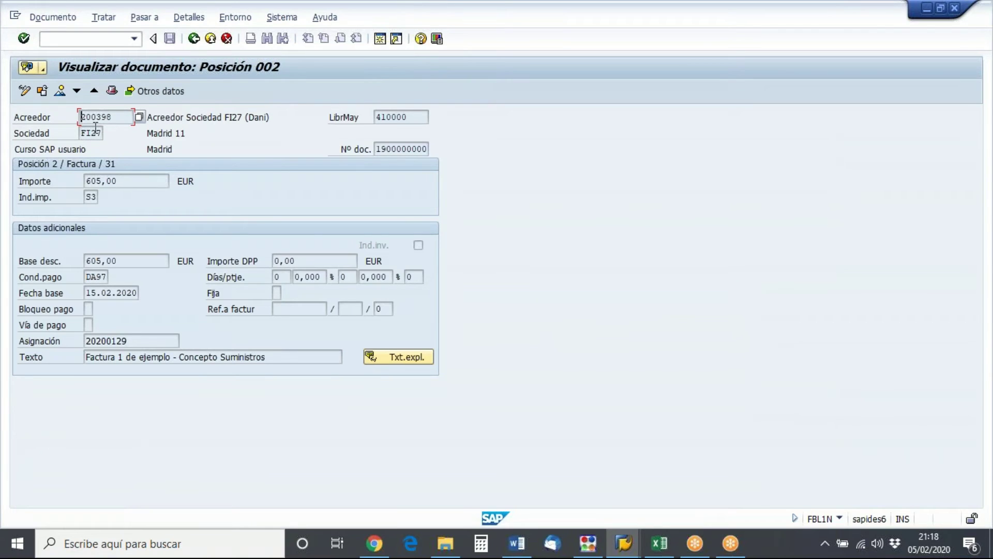
left_click(194, 39)
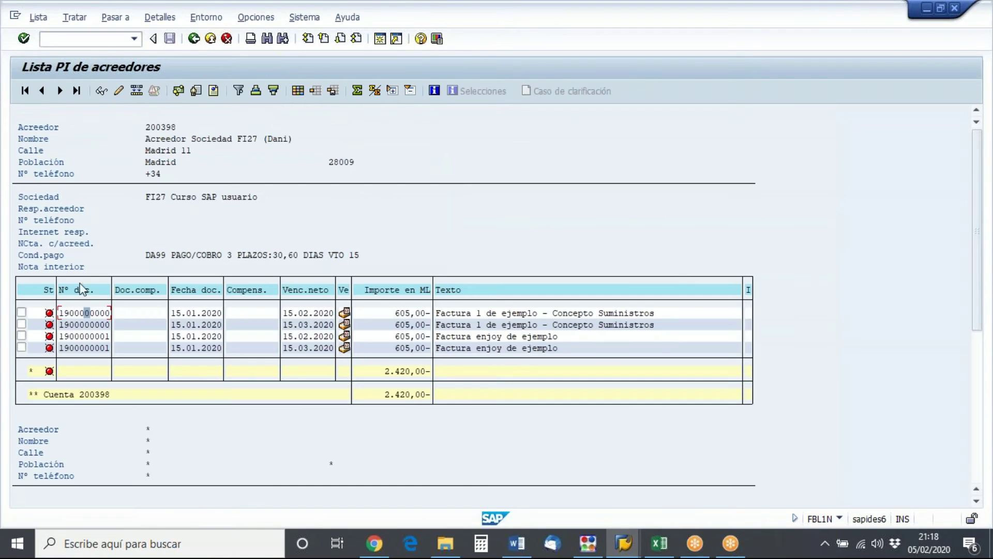
double_click(86, 312)
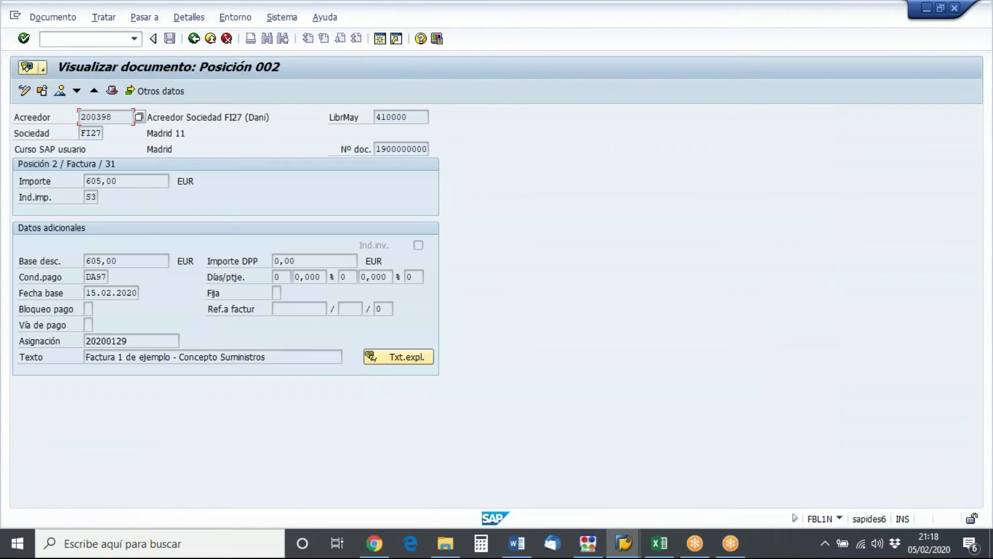
key("alt+Tab")
type("2")
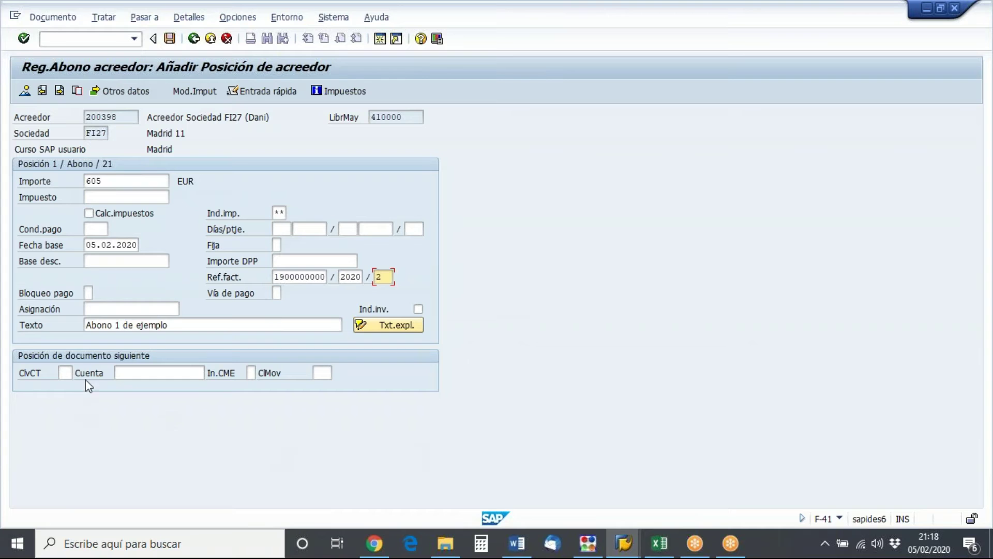
- Switch to Excel and review the credit side of the 605 € scheme and the posting keys on sheet 6
left_click(667, 552)
left_click_drag(404, 386, 454, 471)
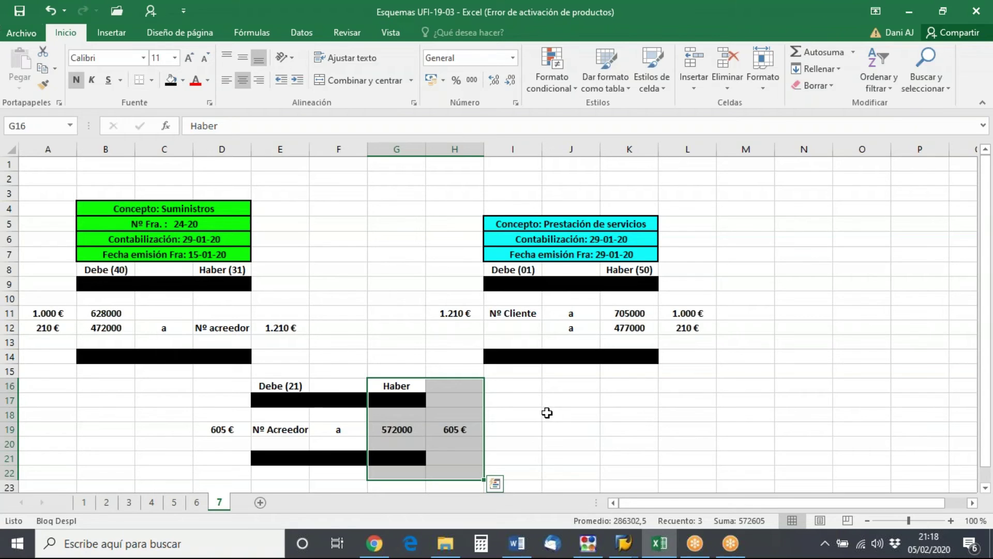
left_click(196, 502)
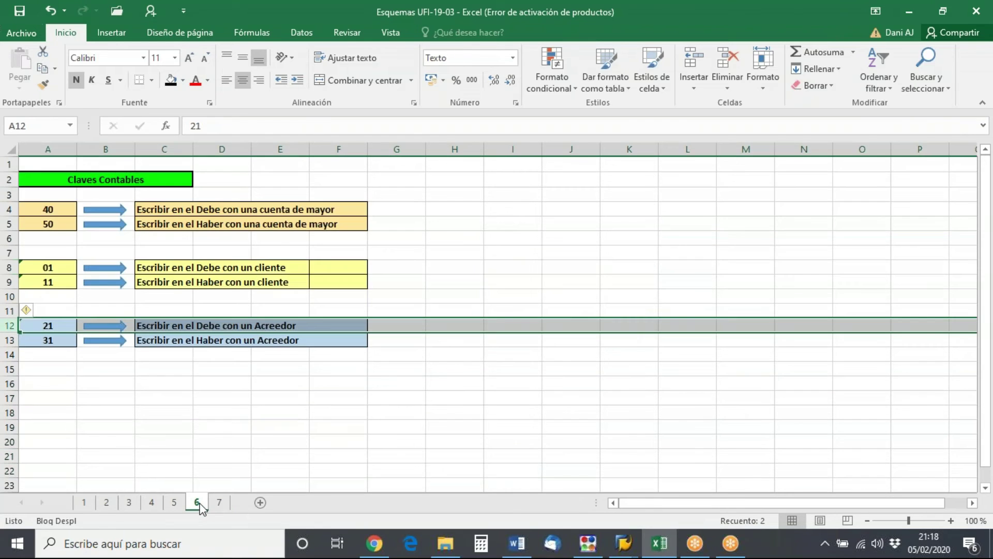
left_click(10, 340)
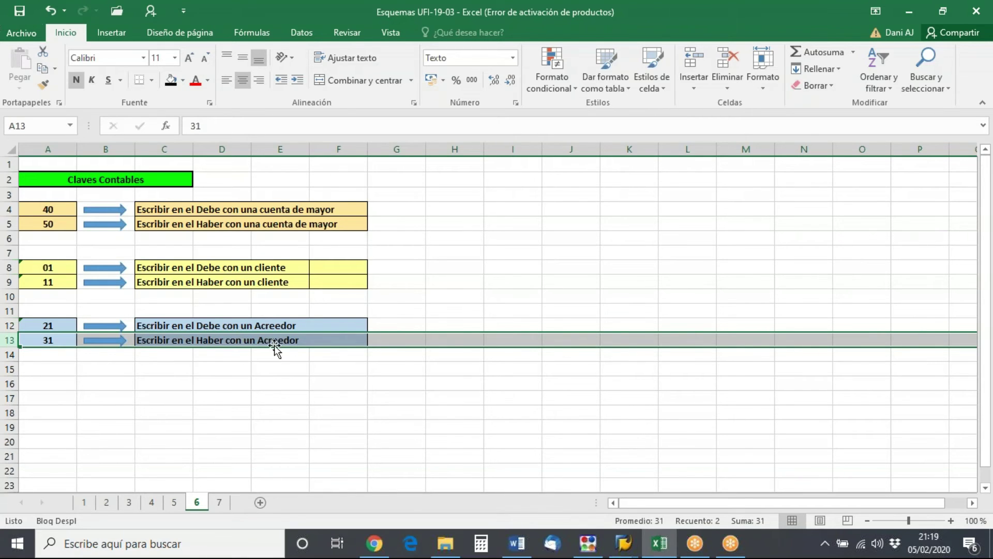
- Complete the credit header of the 605 € scheme on sheet 7 as "Haber (50)"
left_click(219, 502)
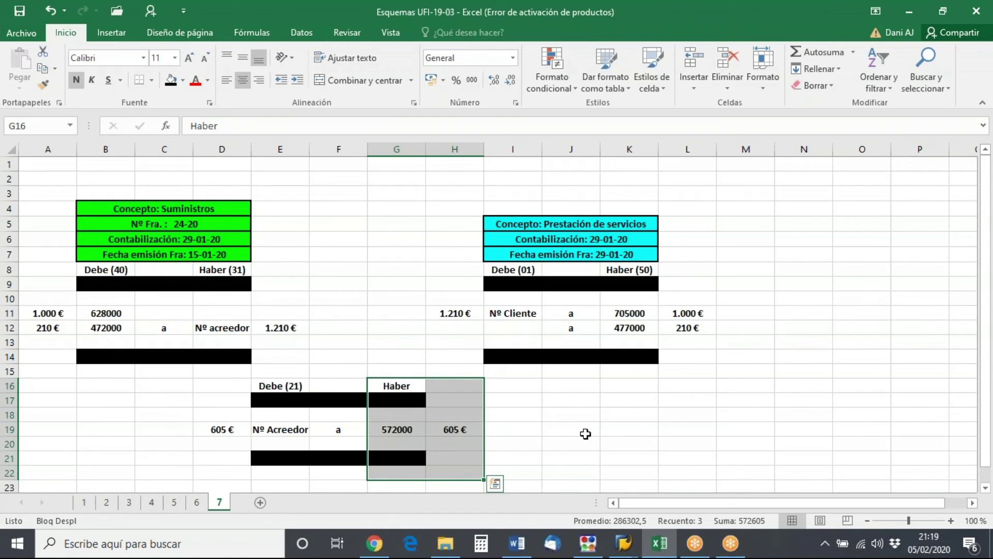
left_click(393, 434)
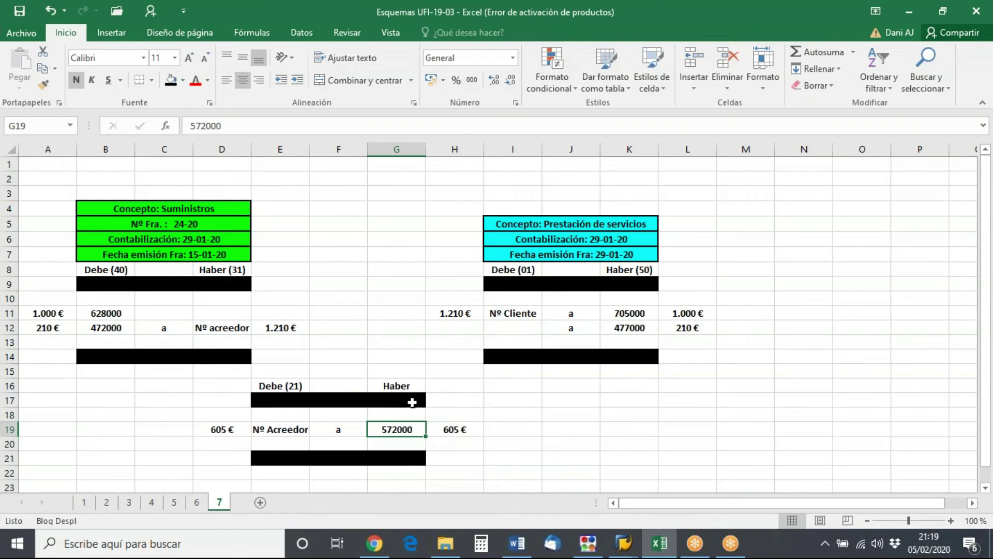
double_click(411, 387)
type("(50")
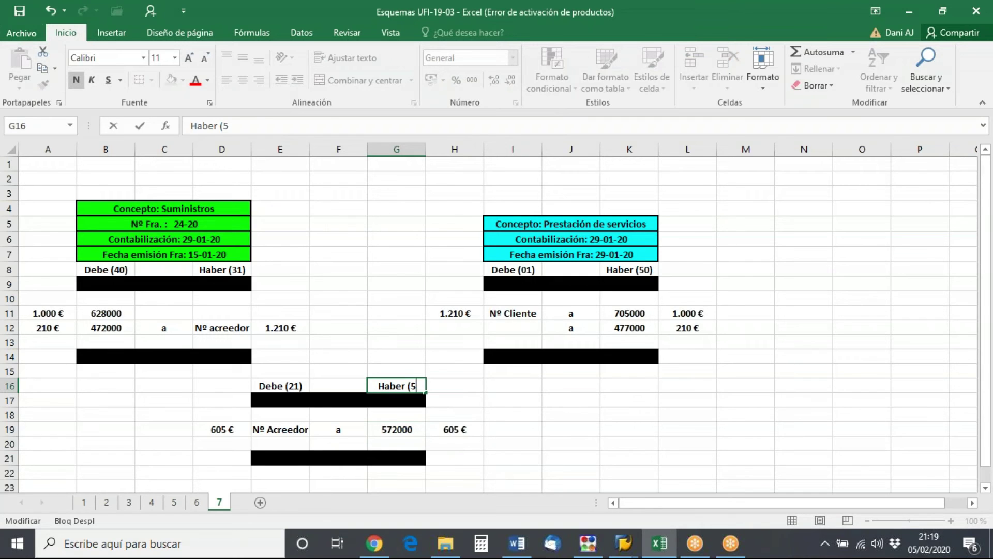
key("BackSpace")
type("0)")
key("Return")
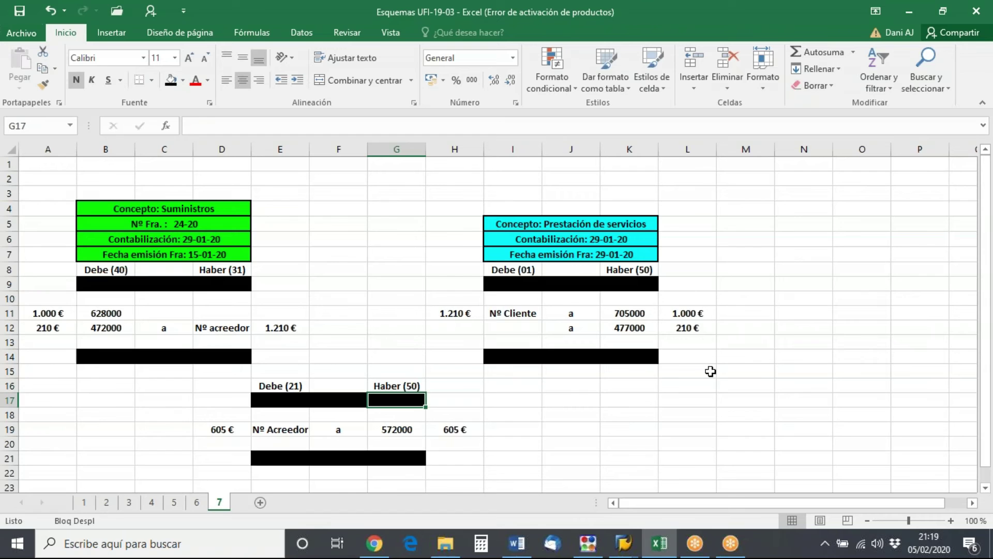
left_click(577, 433)
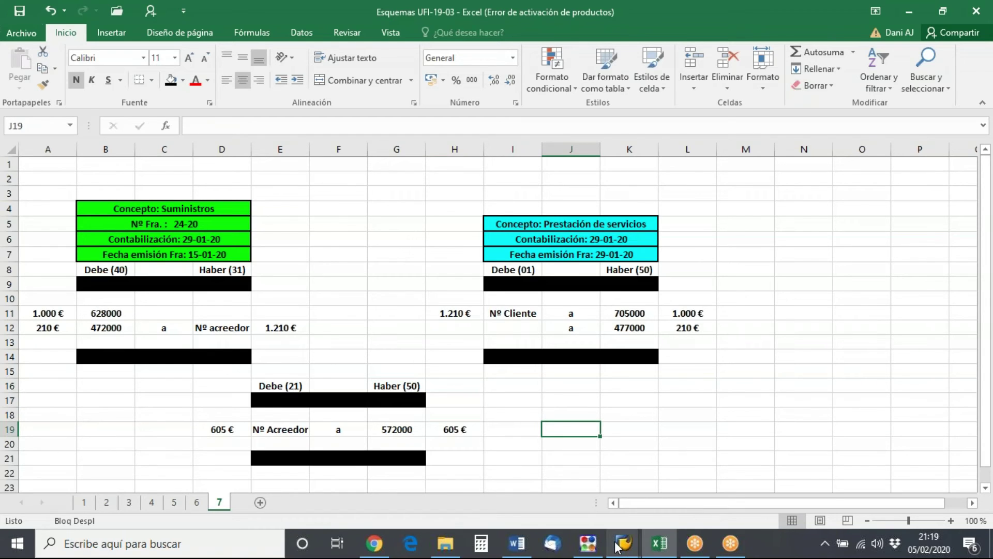
- Return to the SAP credit memo and set the next item's posting key to 50 with ledger account 572000 (Banco c/c)
mouse_move(618, 547)
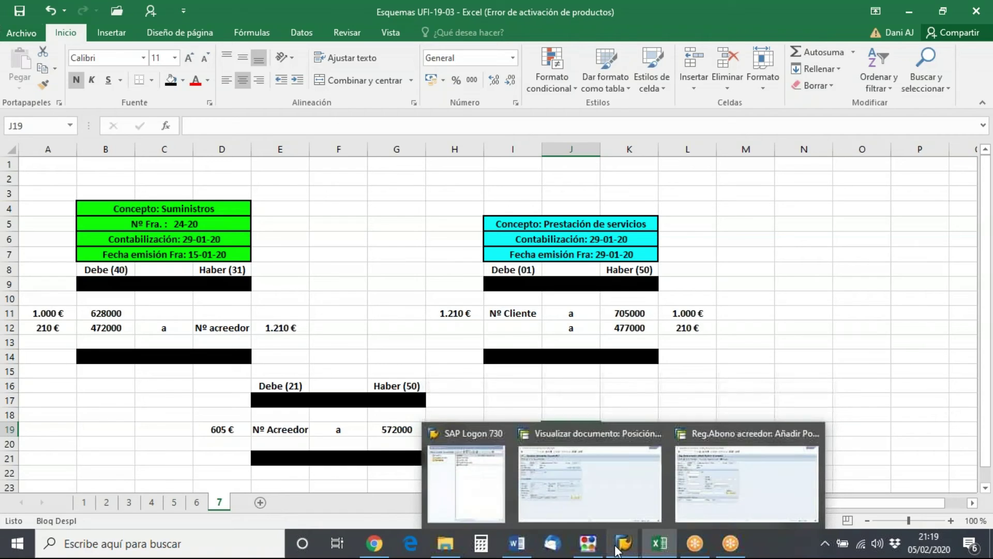
left_click(703, 494)
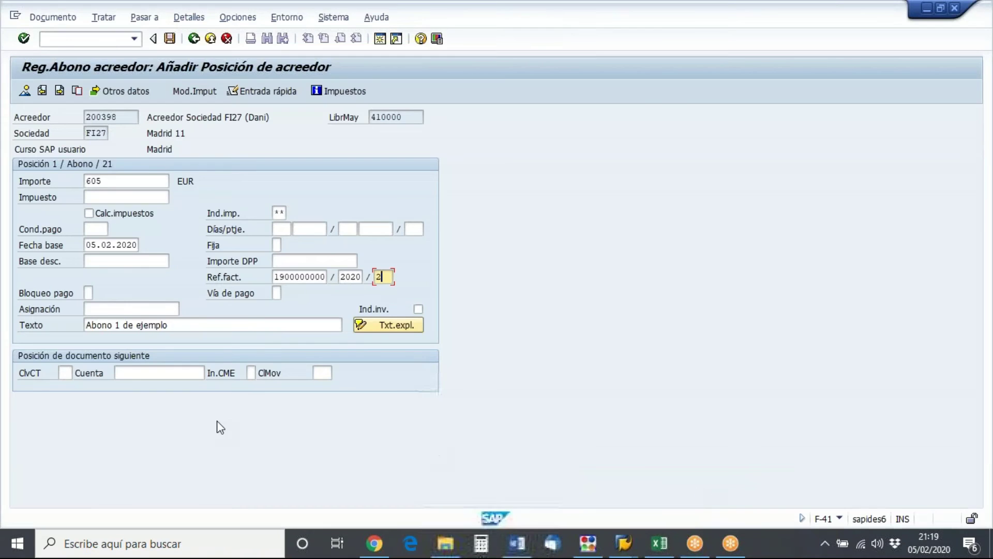
left_click(64, 373)
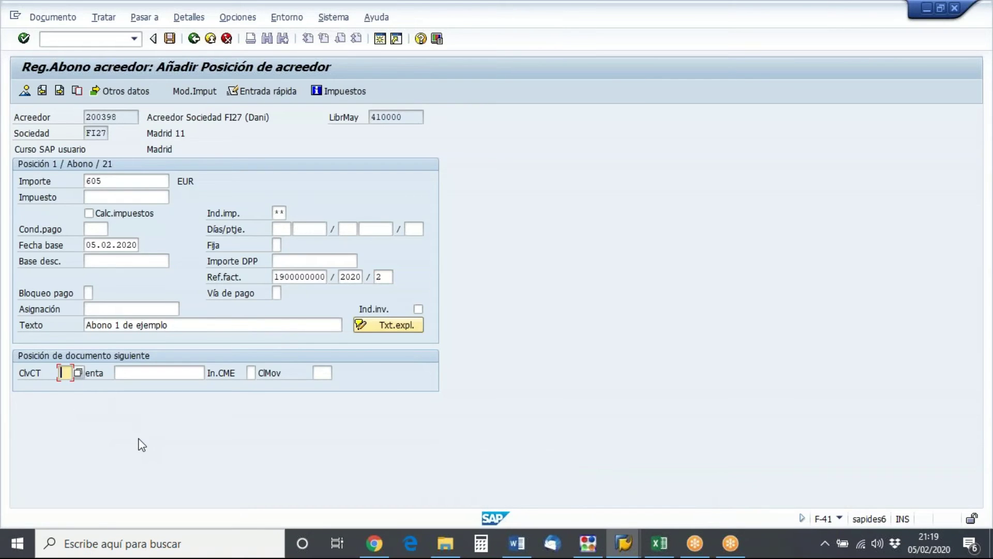
type("50")
key("Tab")
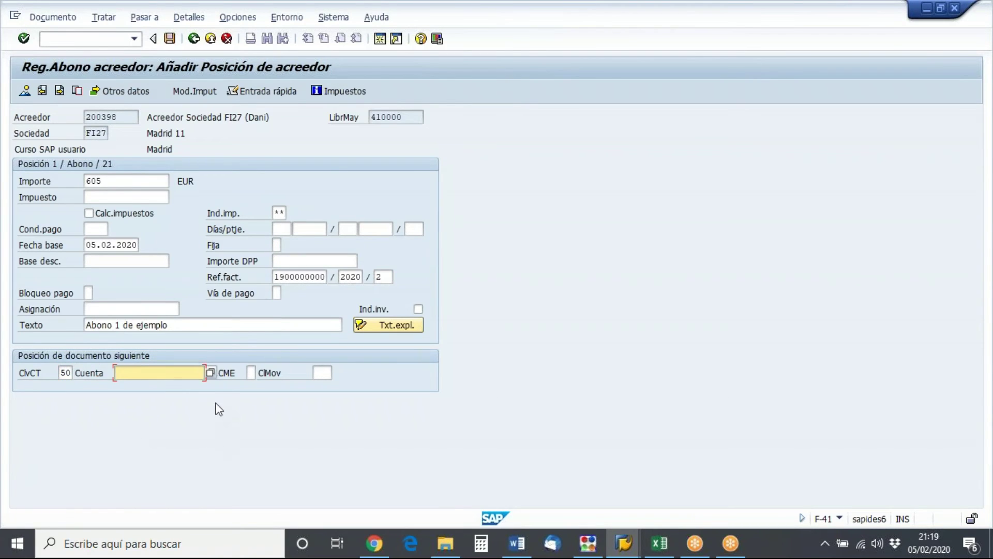
left_click(211, 374)
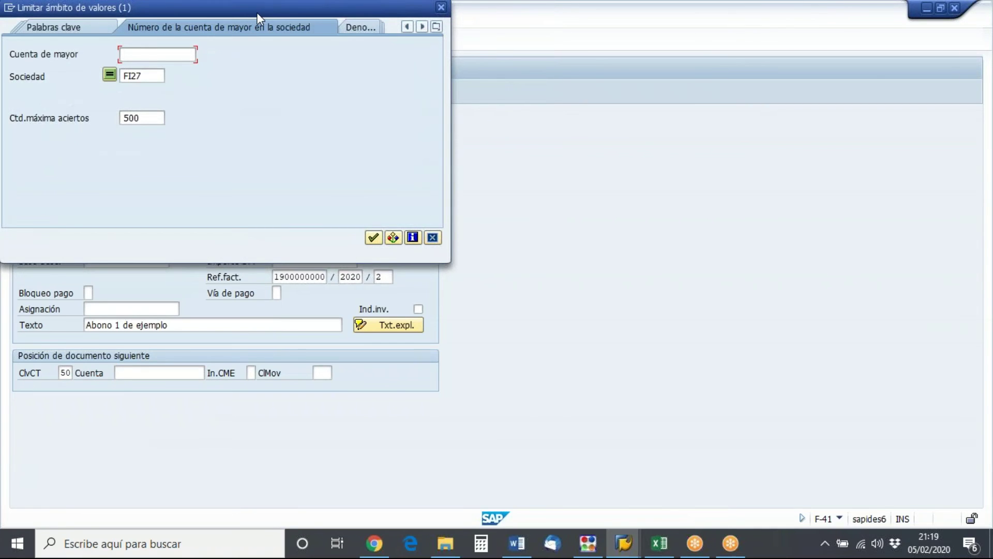
left_click(507, 325)
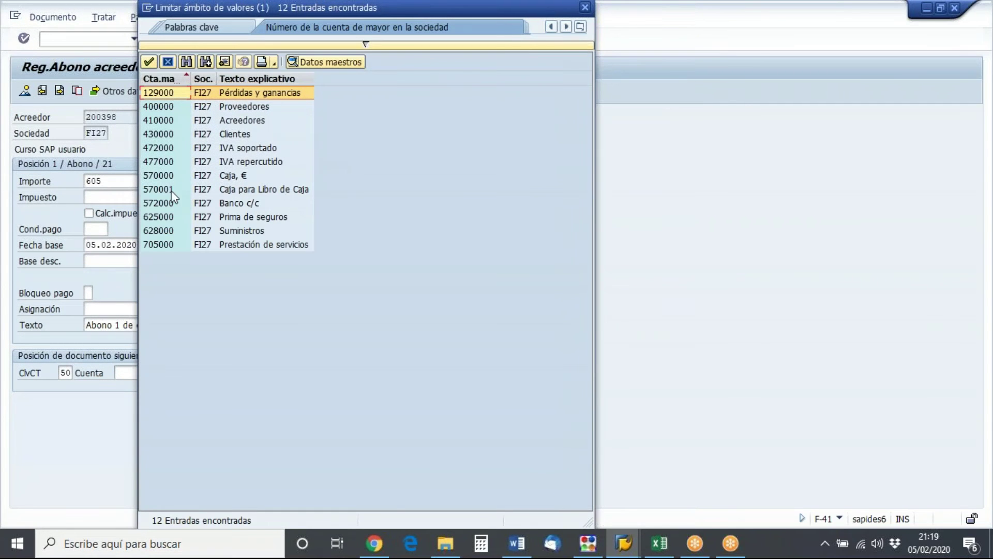
left_click(169, 204)
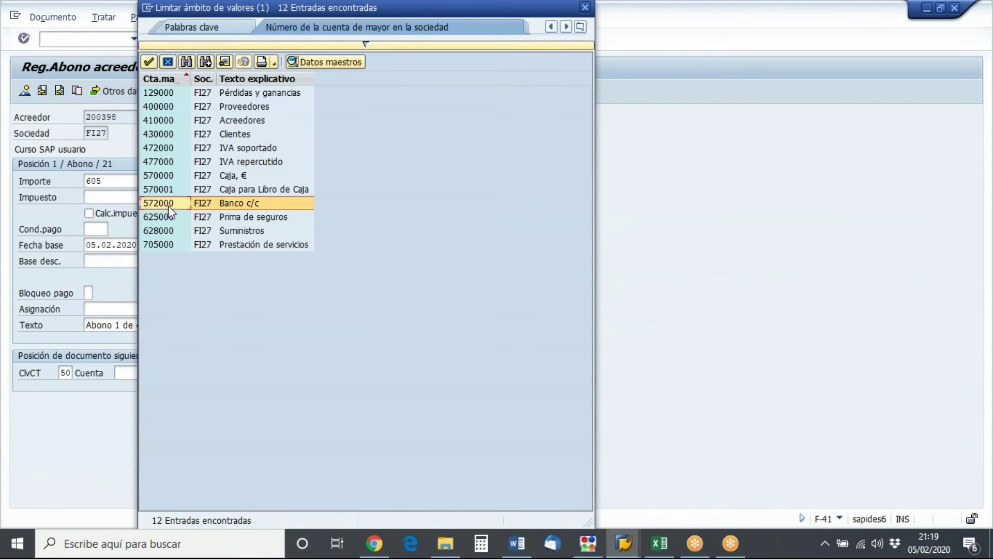
double_click(169, 204)
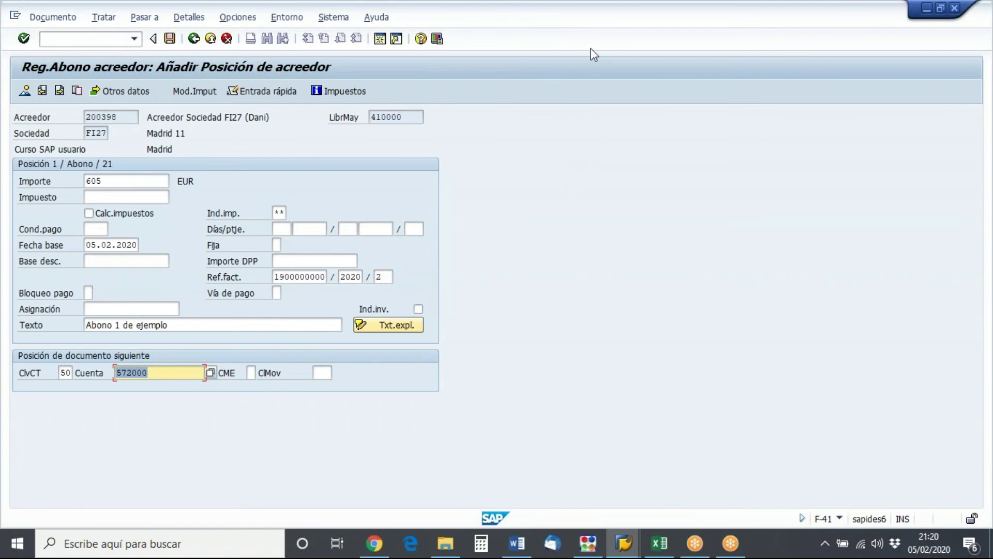
key("ctrl+2")
mouse_move(113, 213)
left_mouse_down()
mouse_move(69, 223)
mouse_move(107, 238)
mouse_move(121, 232)
mouse_move(115, 216)
left_mouse_up()
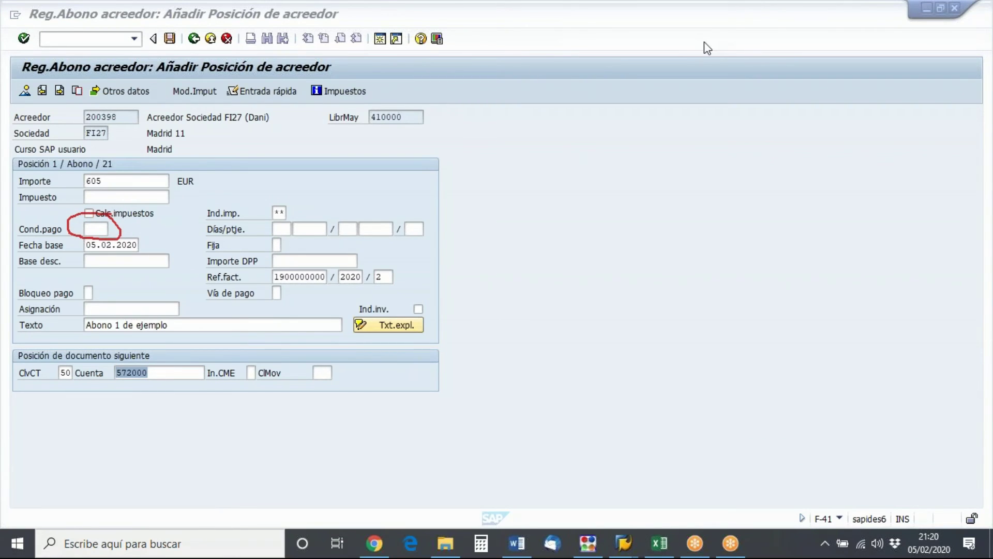
mouse_move(139, 221)
left_mouse_down()
mouse_move(101, 208)
mouse_move(76, 245)
mouse_move(122, 268)
mouse_move(157, 234)
mouse_move(132, 214)
left_mouse_up()
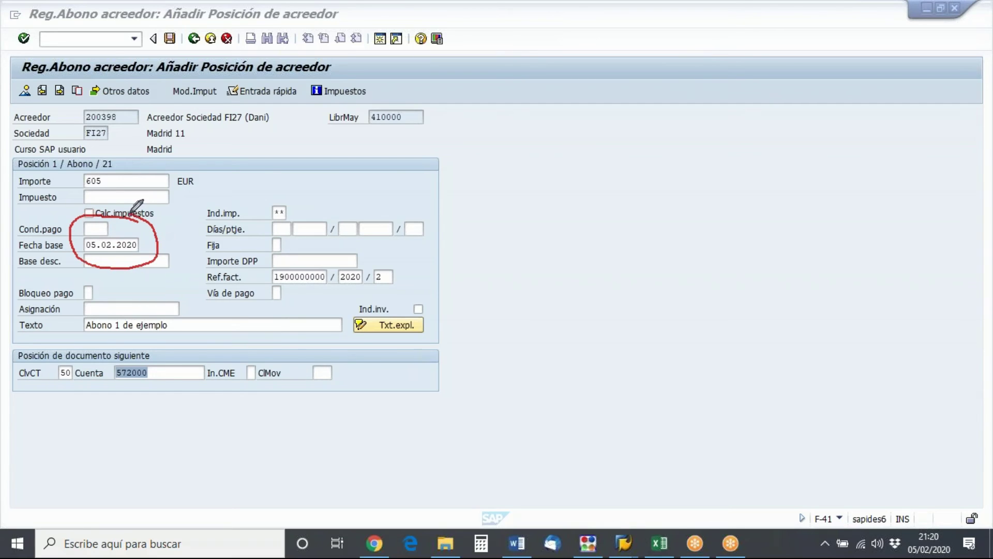
mouse_move(150, 293)
left_mouse_down()
mouse_move(75, 303)
mouse_move(116, 317)
mouse_move(197, 307)
left_mouse_up()
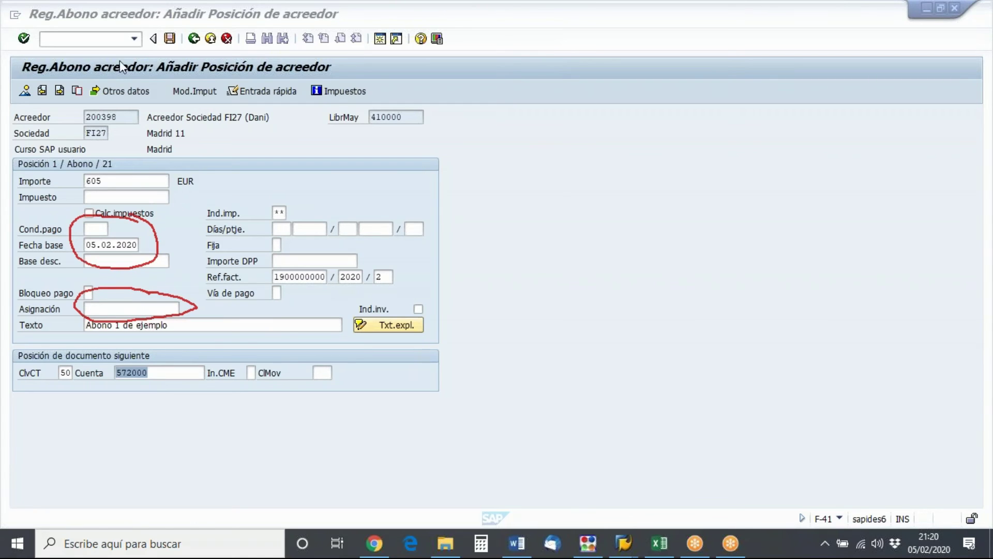
- Validate the creditor item and check the assignment, base date and payment terms copied from the referenced invoice
left_click(24, 39)
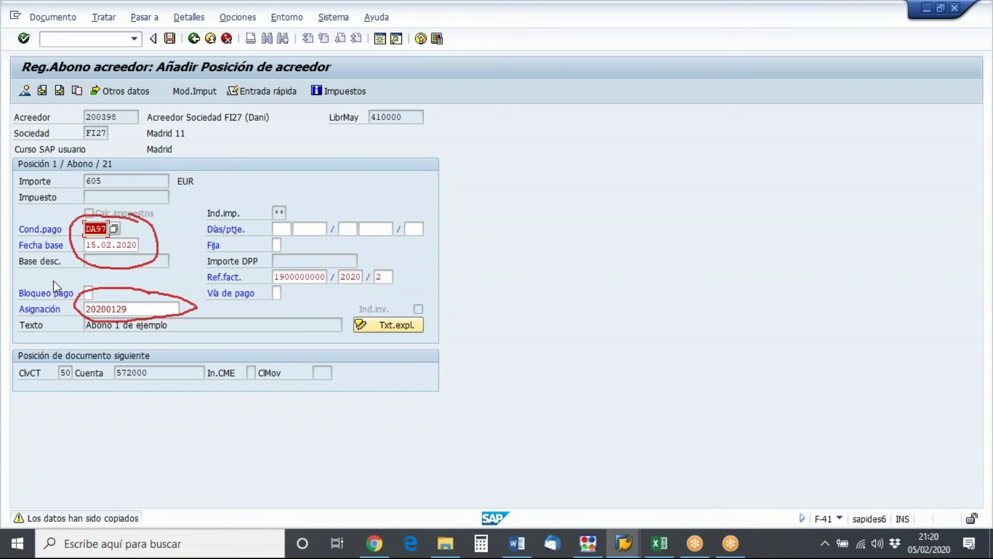
double_click(133, 309)
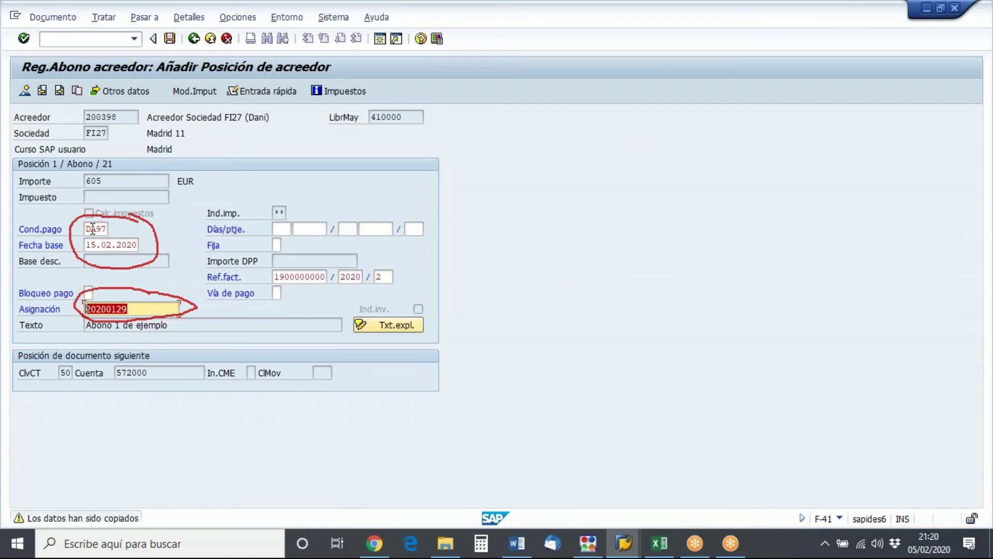
left_click_drag(88, 242, 169, 245)
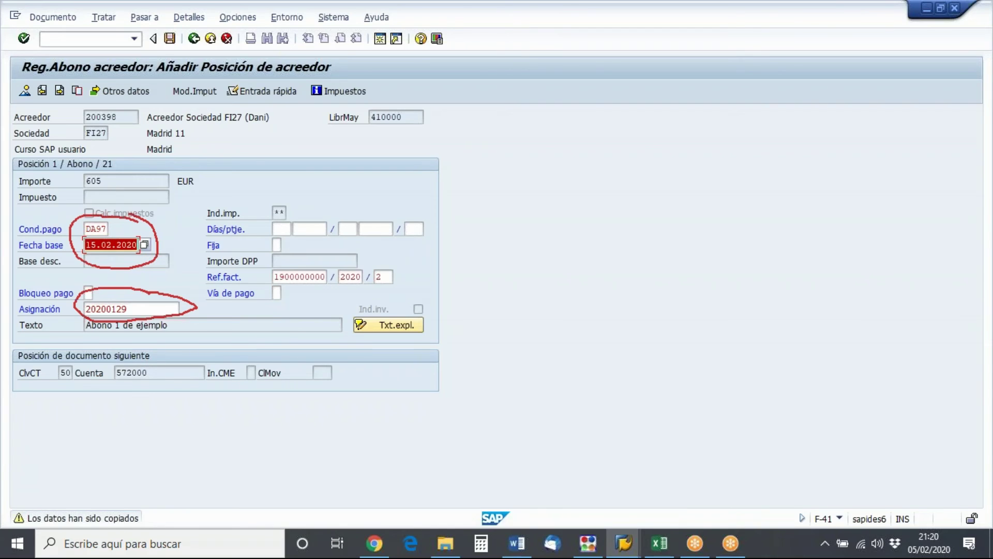
left_click_drag(85, 229, 133, 234)
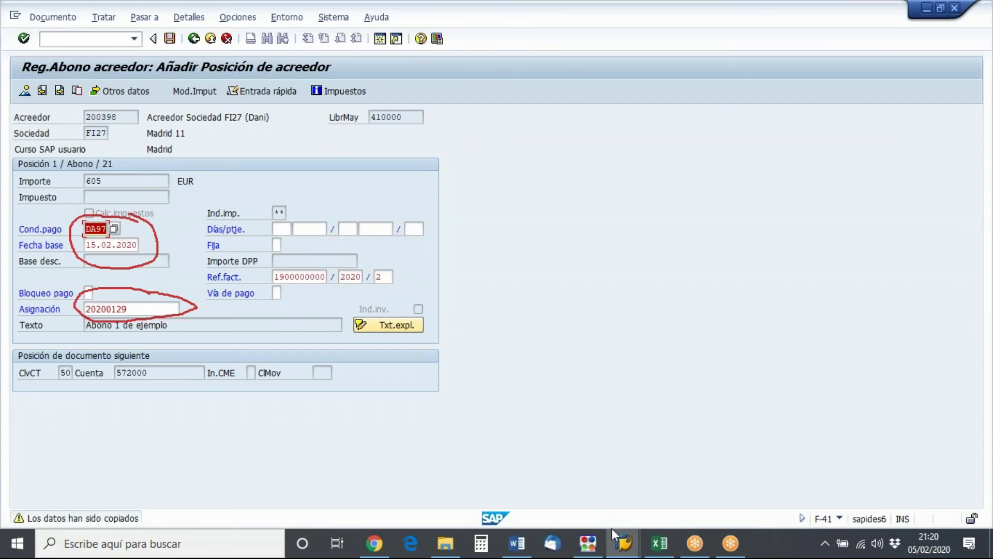
- Compare the copied payment terms, base date and assignment with the original invoice item displayed in FBL1N
left_click(623, 544)
left_click(605, 472)
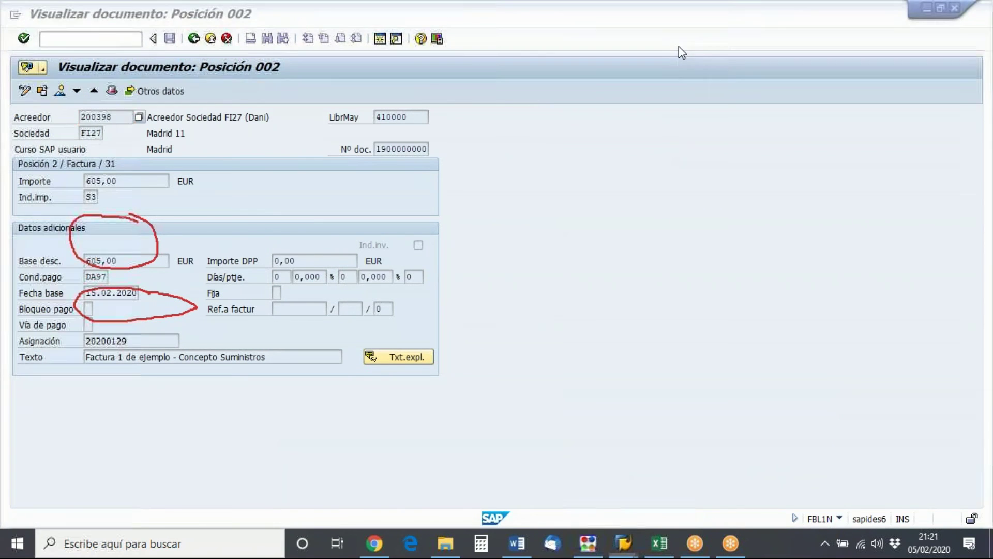
left_click(178, 213)
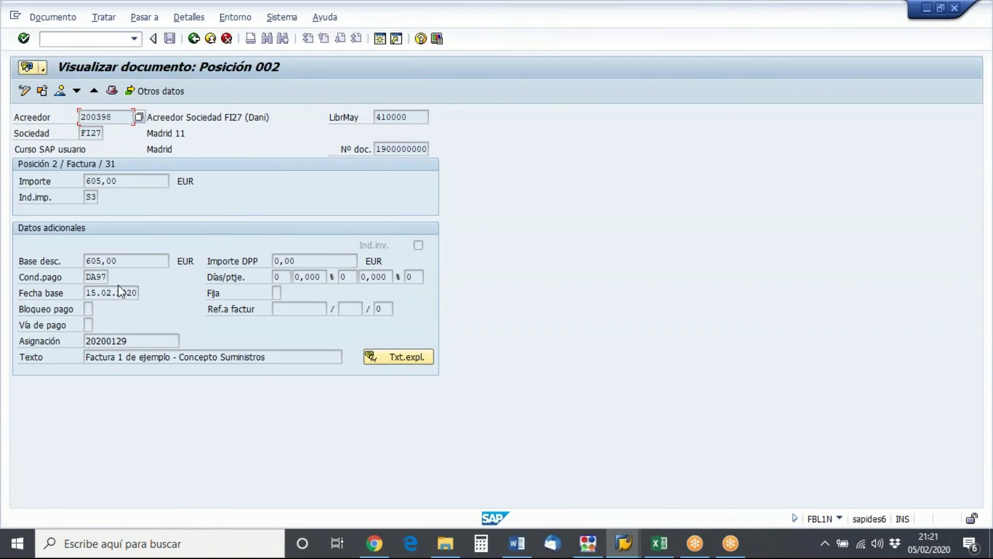
- Cross-check the base date and assignment of the credit memo against the original invoice item, and return to the creditor's item list
left_click_drag(87, 278, 159, 292)
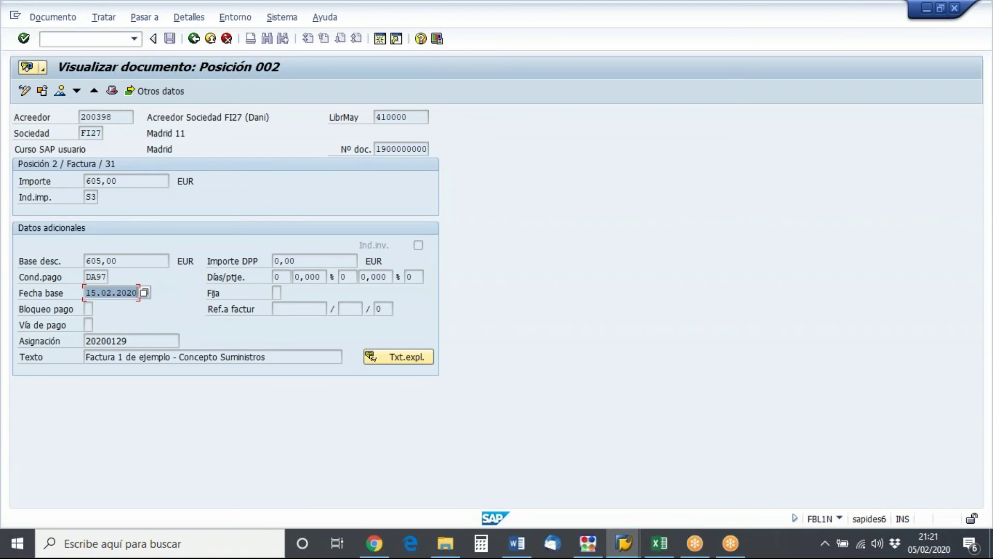
key("F3")
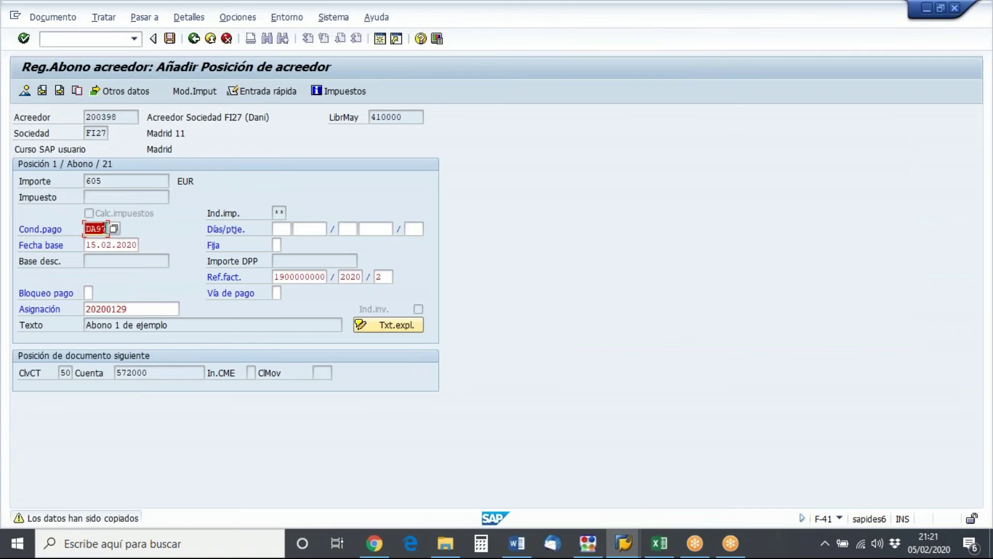
left_click_drag(88, 245, 151, 246)
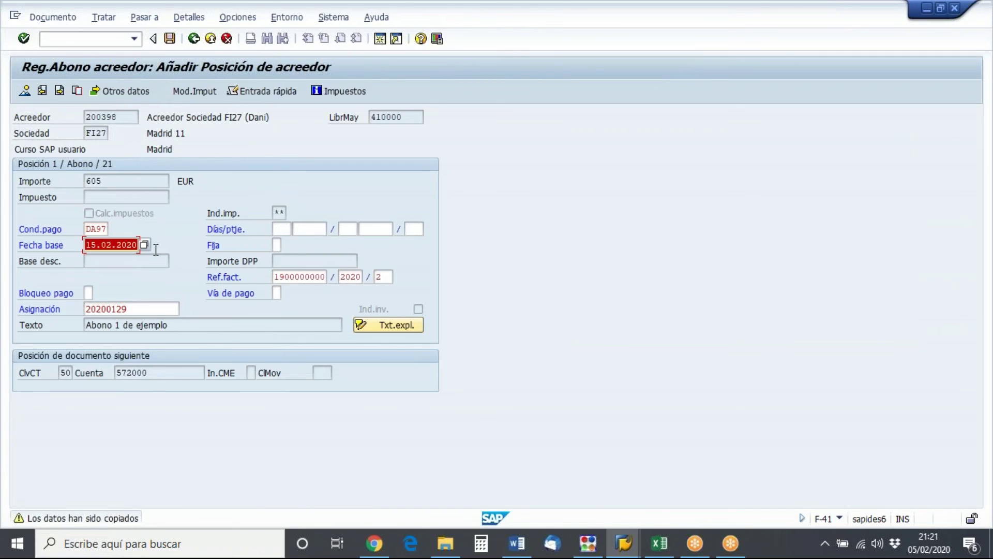
left_click(145, 310)
left_click_drag(145, 310, 85, 309)
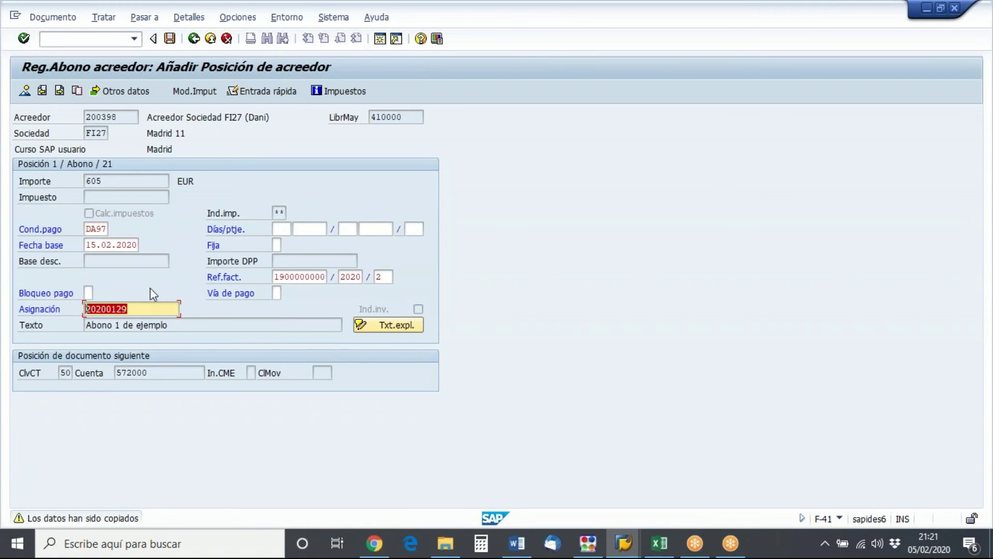
key("alt+Tab")
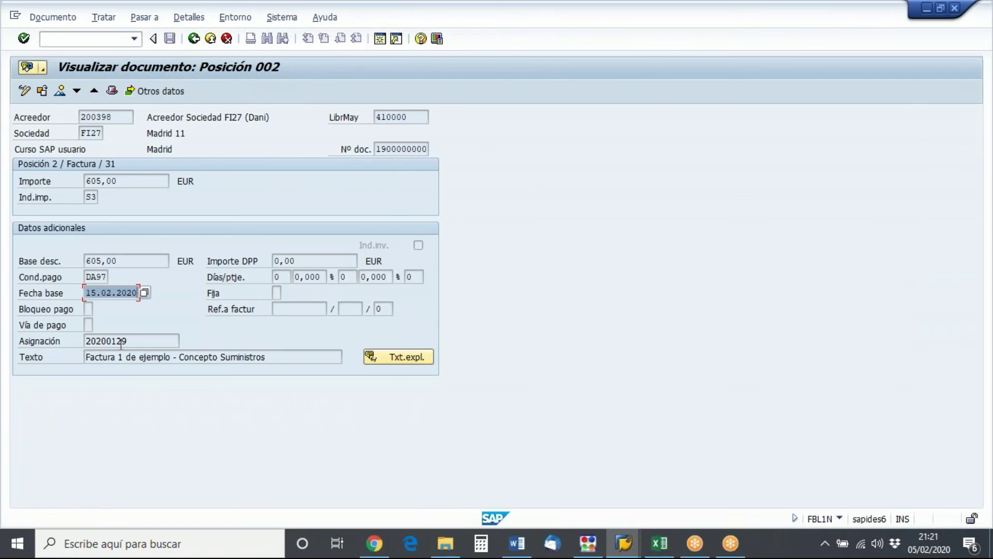
left_click_drag(133, 343, 84, 341)
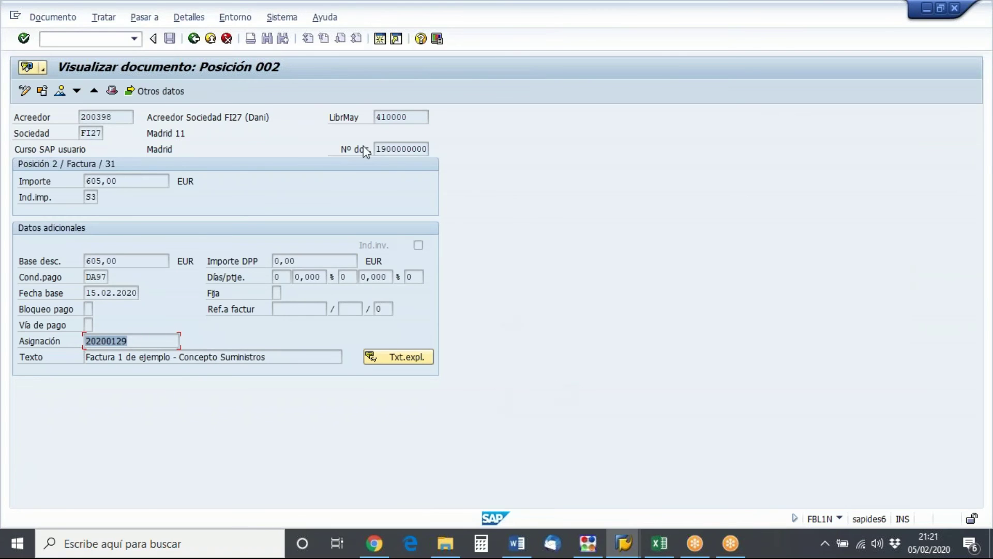
left_click(194, 38)
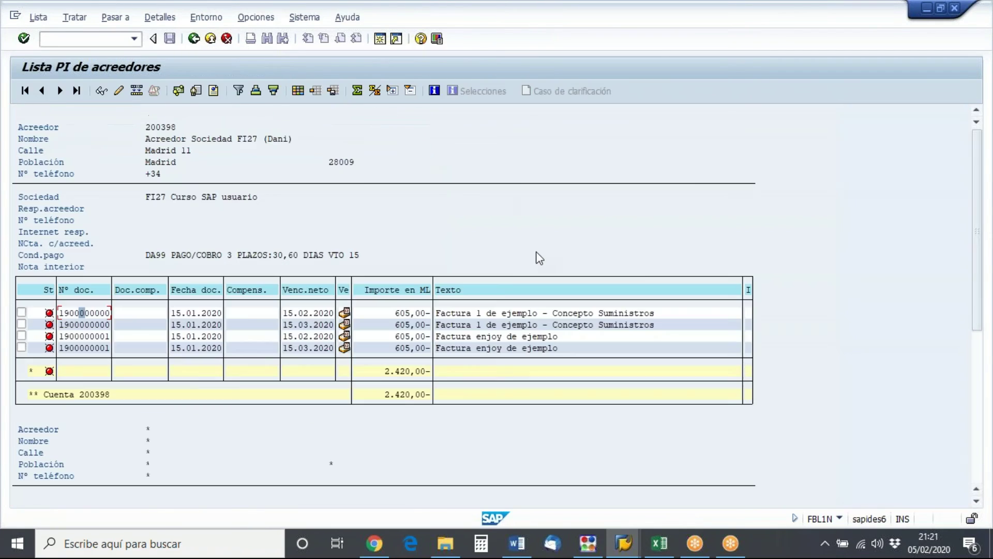
- Accept the creditor item of the credit memo and fill the 572000 bank item with amount * and text +
key("alt+Tab")
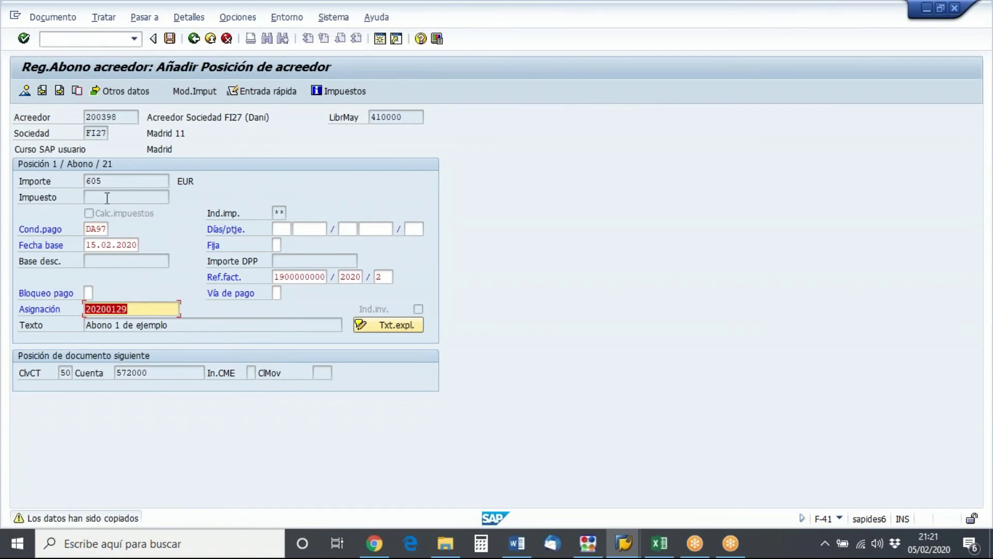
left_click(88, 245)
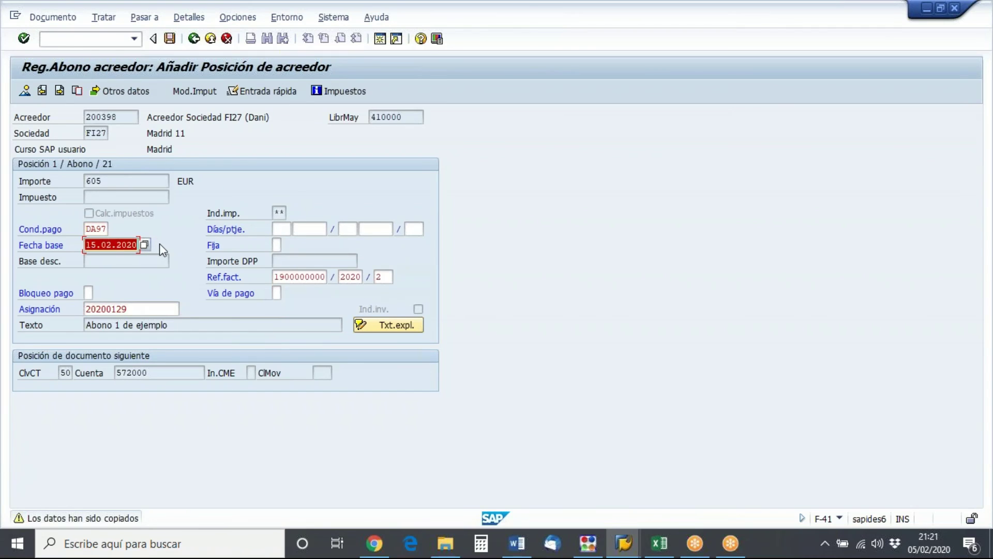
left_click(97, 229)
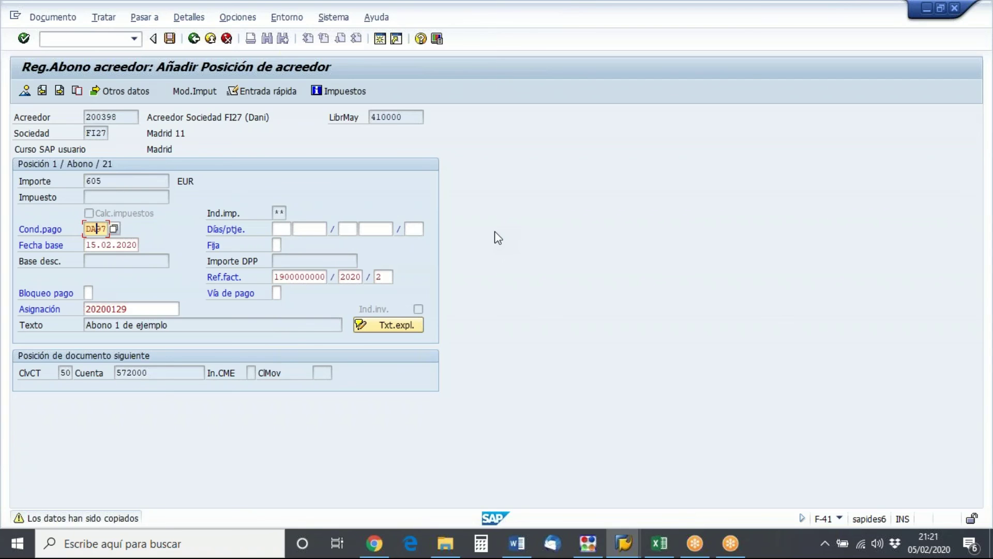
key("Return")
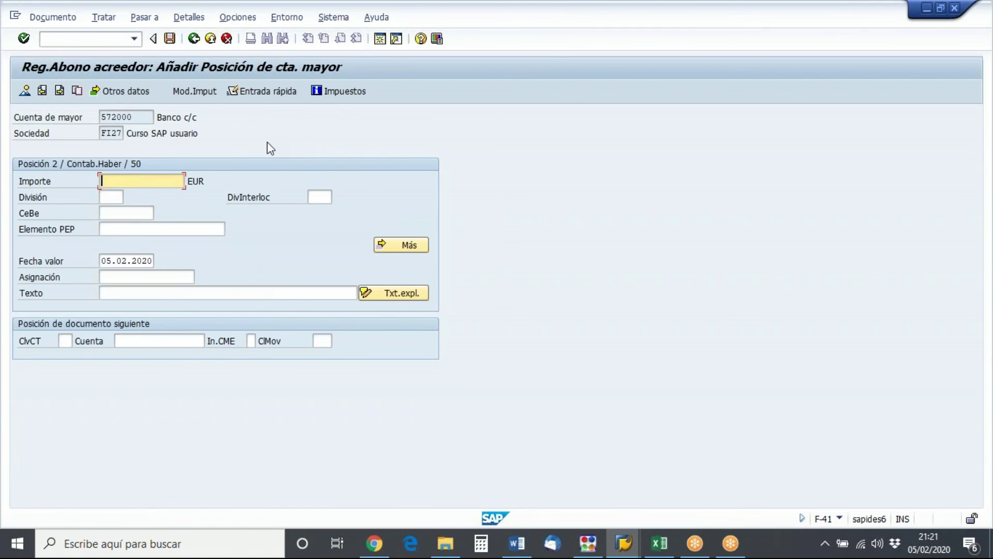
type("*")
left_click(150, 288)
type("+")
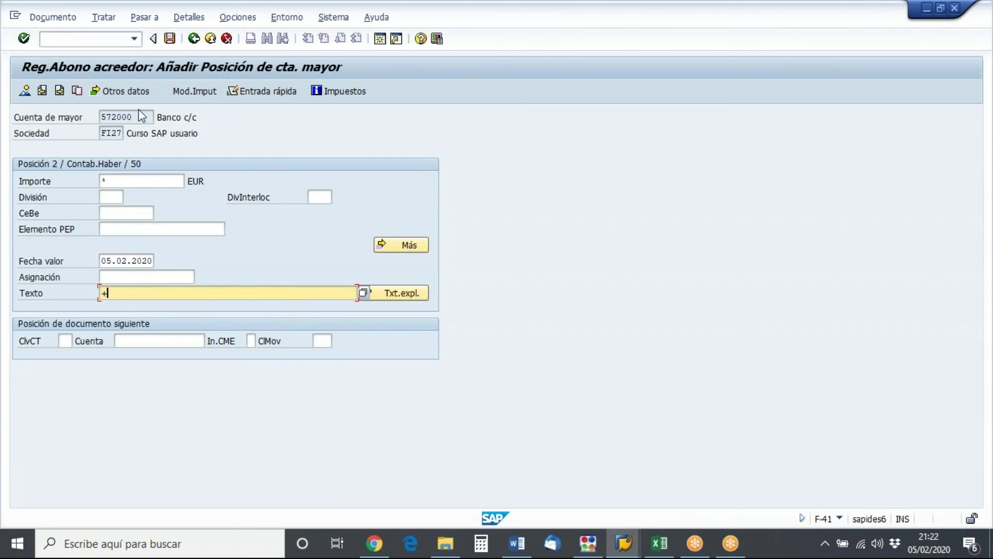
- Check the bank item's value date, and examine the field status group of ledger account 572000 with FS00 in a new session
left_click_drag(138, 113, 65, 106)
left_click_drag(103, 261, 175, 263)
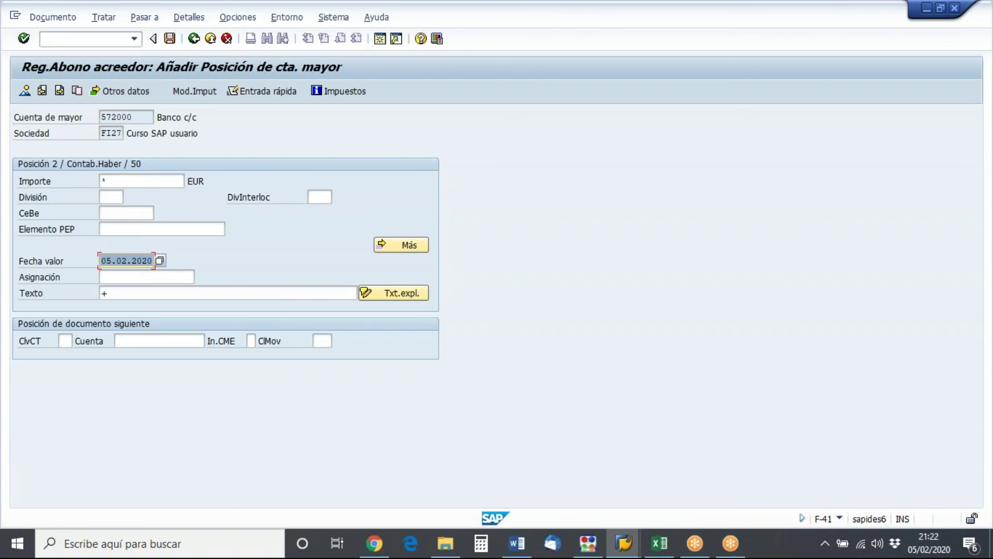
left_click(380, 39)
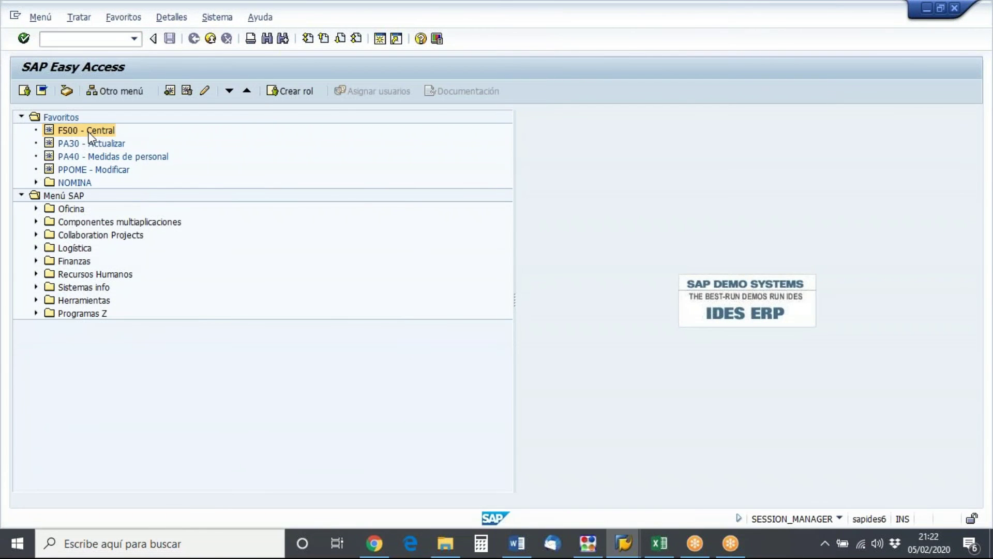
double_click(90, 134)
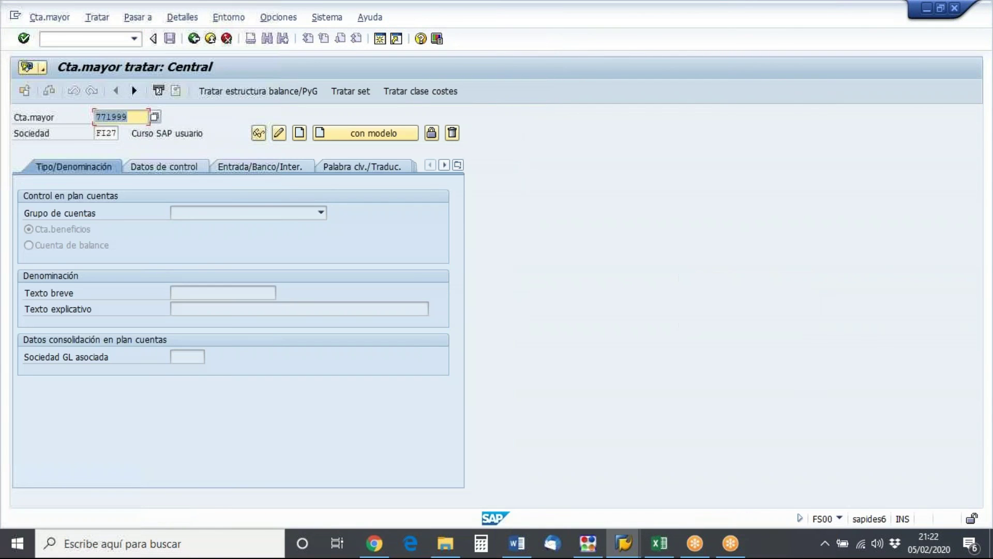
type("5")
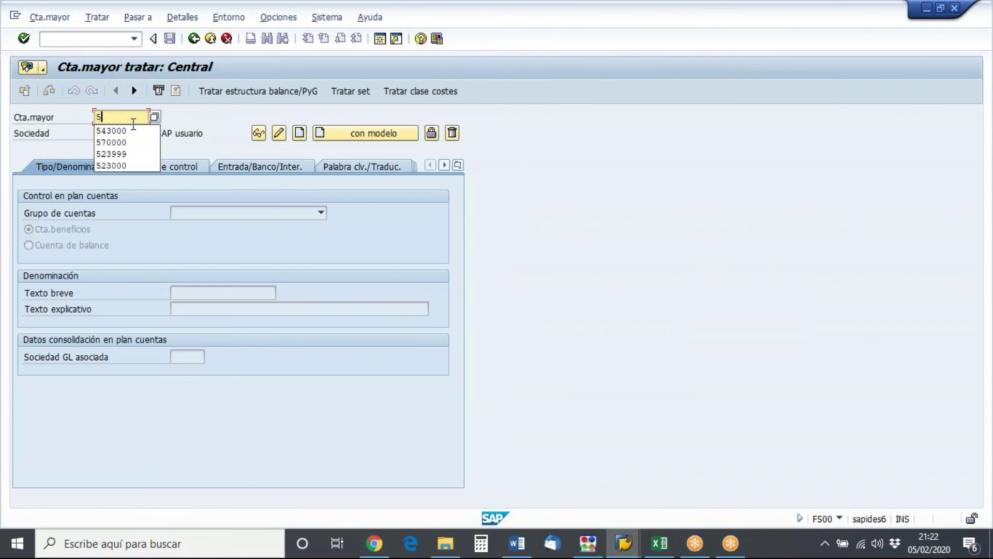
type("72000")
key("Return")
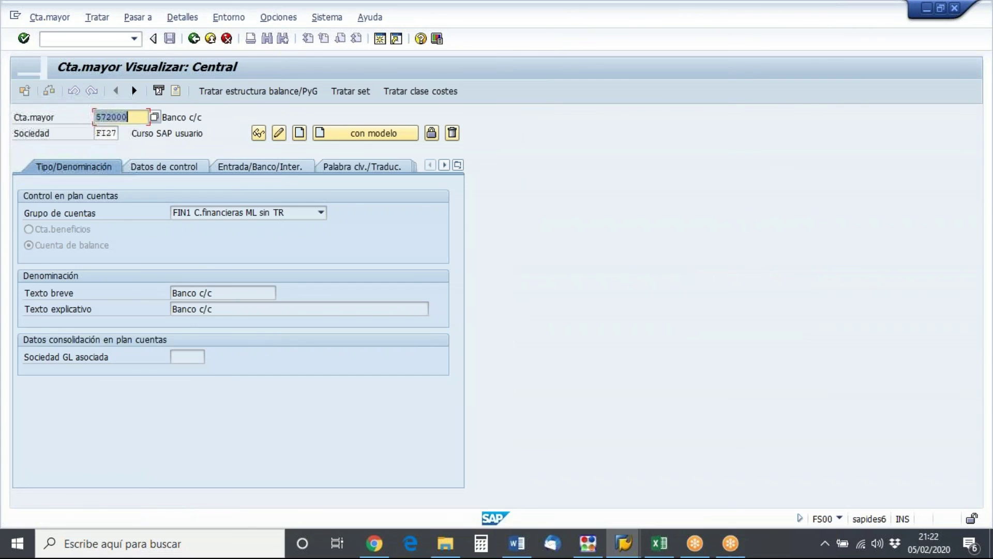
left_click(298, 168)
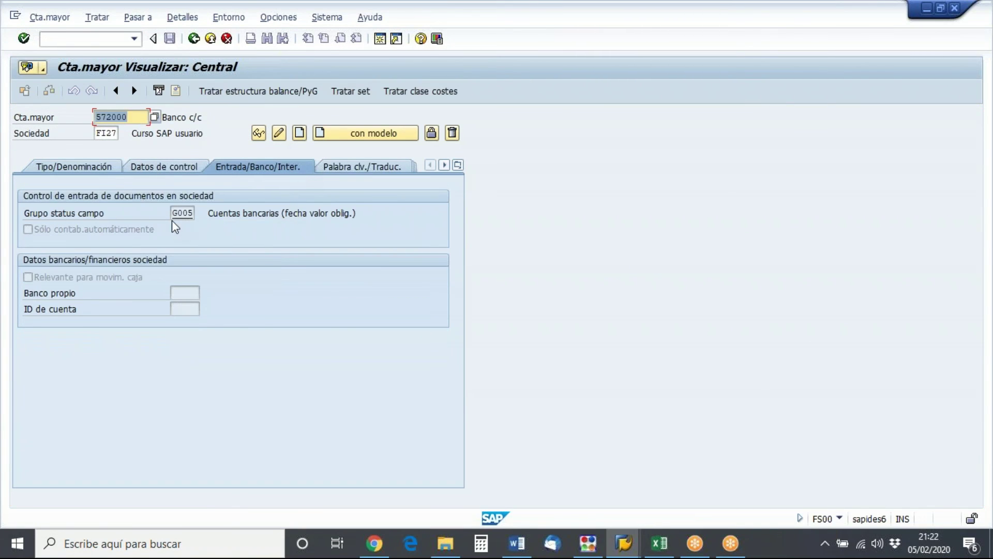
left_click(189, 213)
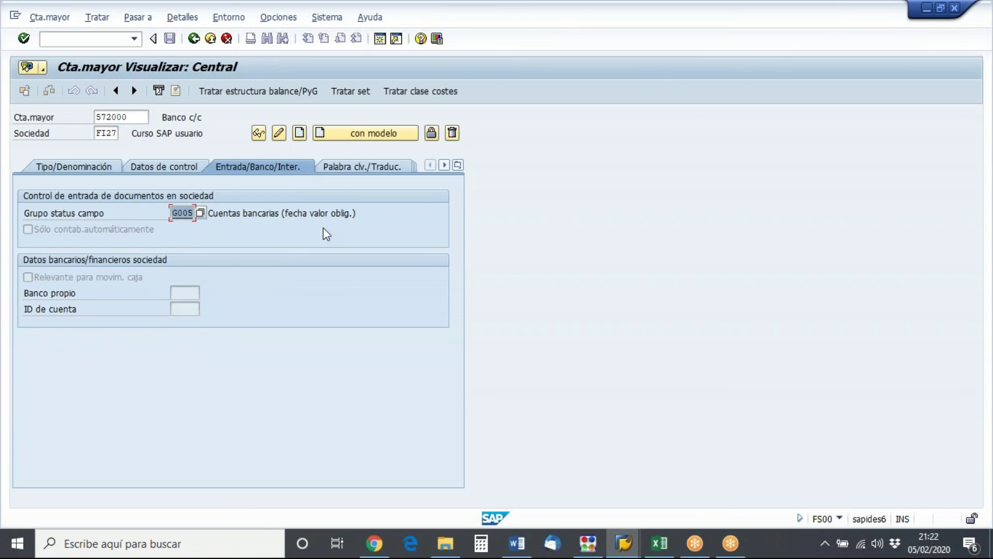
left_click_drag(356, 214, 286, 206)
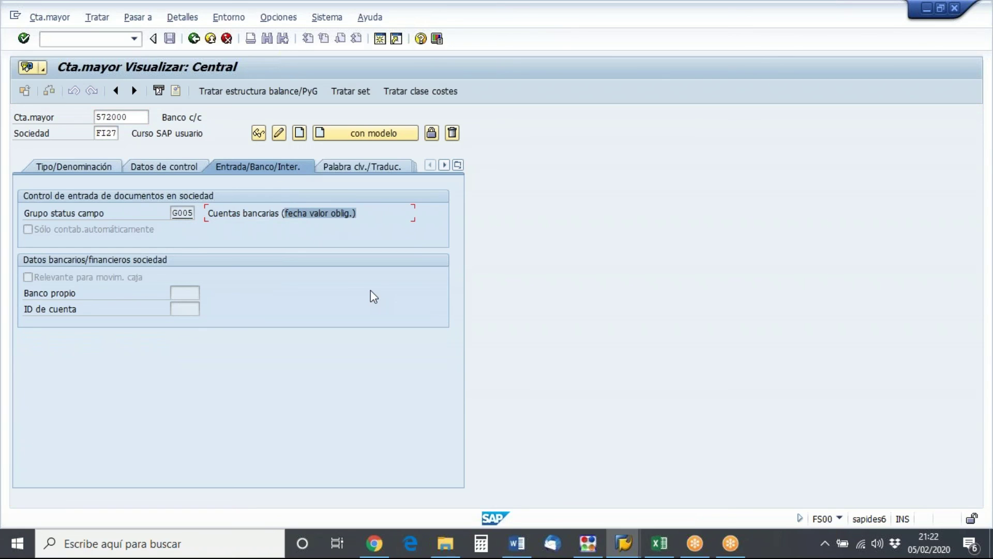
- Return to the F-41 credit memo, simulate it from the document overview and post it
key("alt+Tab")
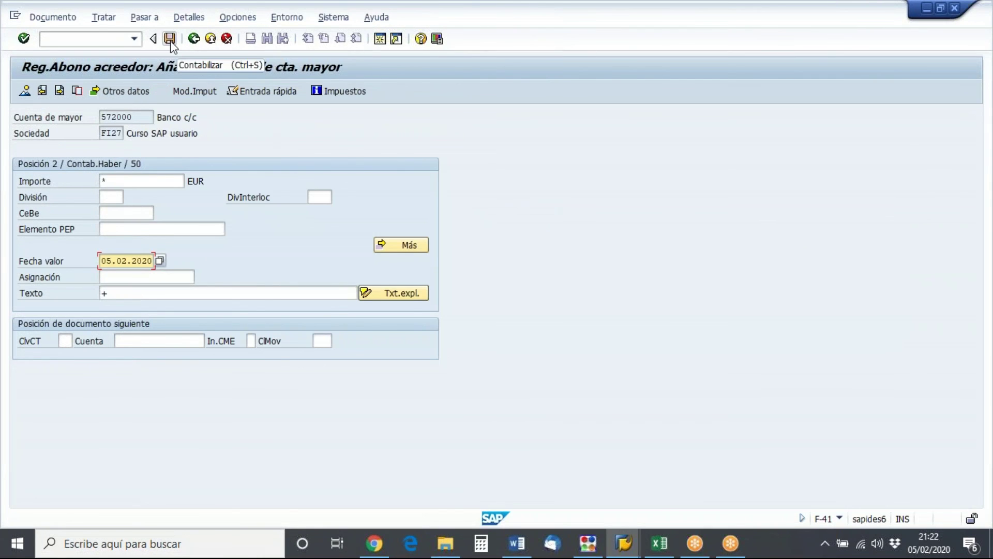
left_click(25, 92)
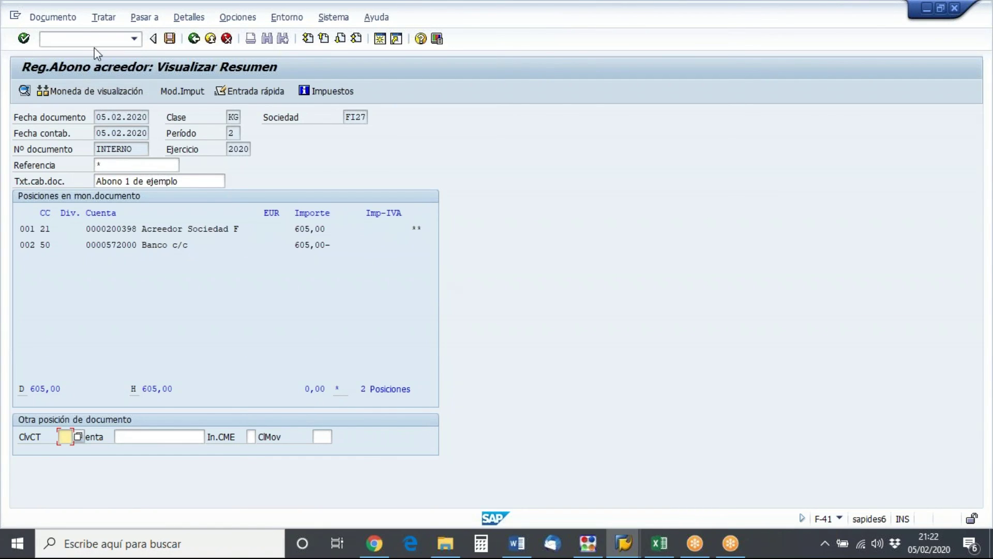
left_click(63, 17)
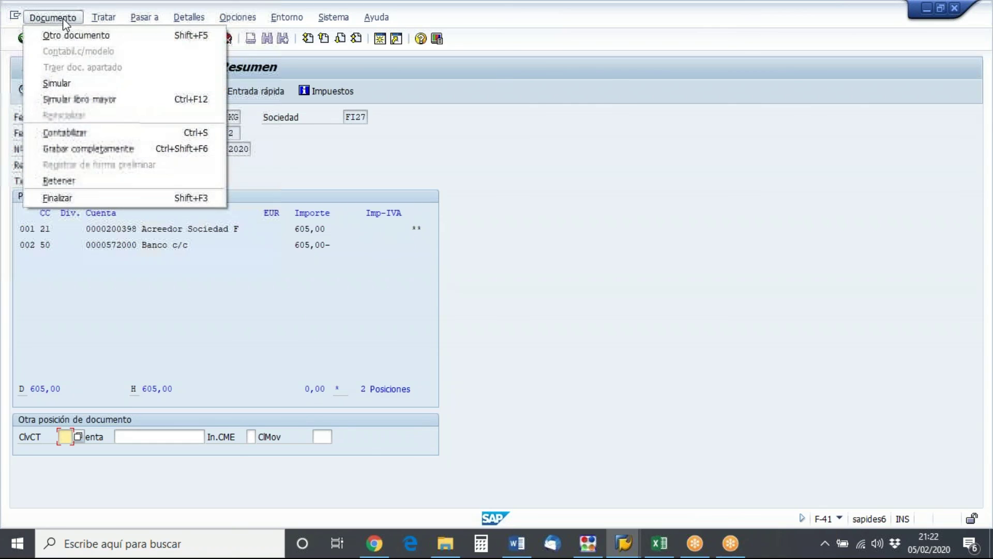
left_click(64, 83)
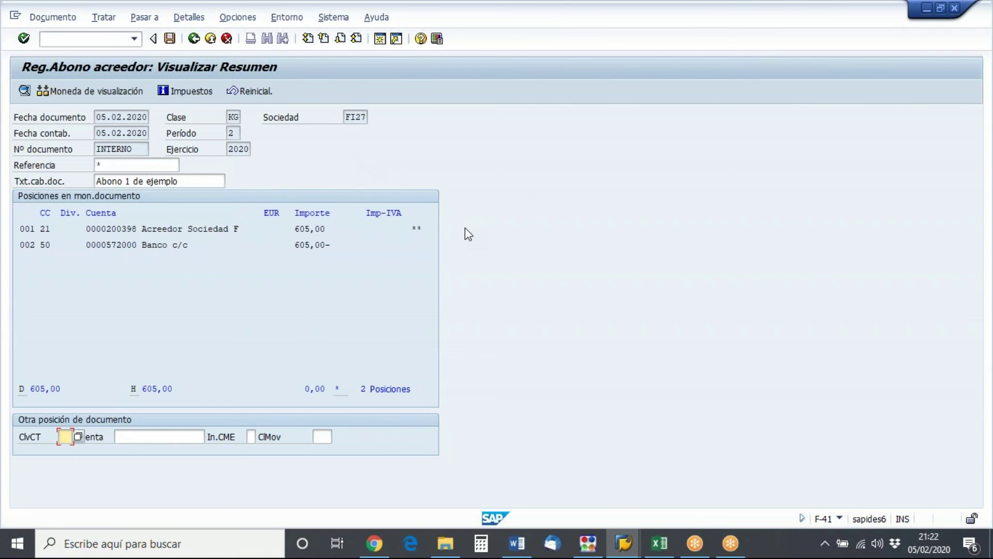
left_click(170, 38)
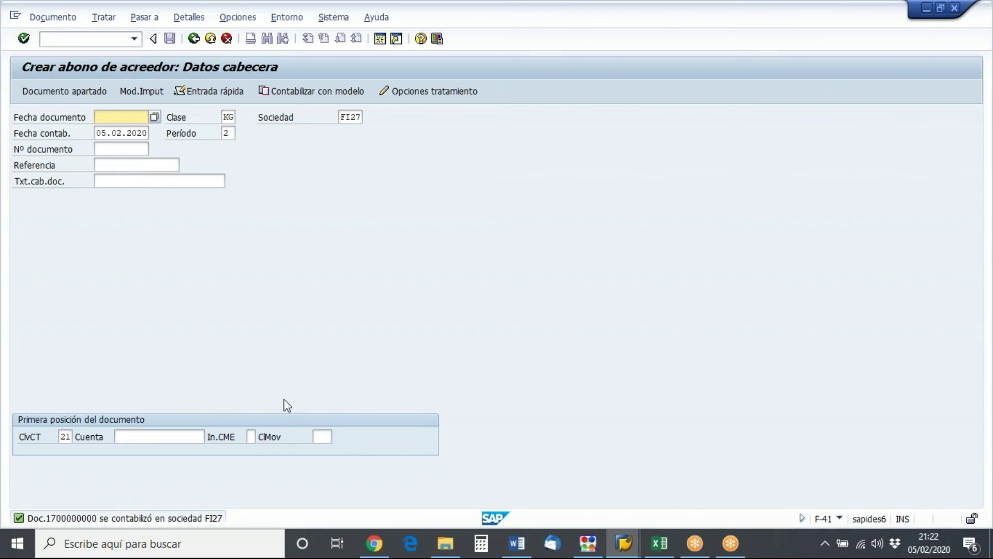
- Refresh the creditor's FBL1N item list and locate the posted credit memo "Abono 1 de ejemplo"
key("alt+Tab")
key("alt+Tab")
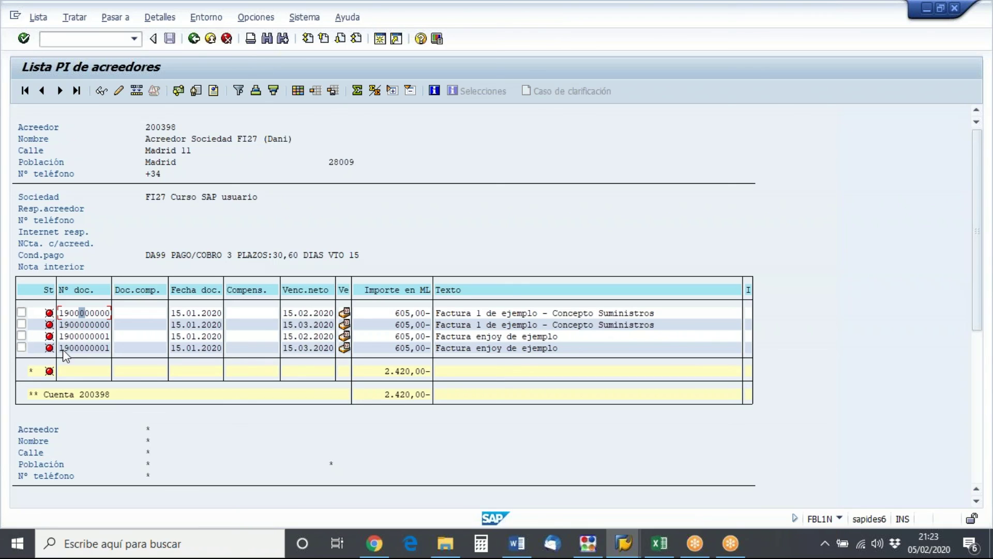
left_click(330, 221)
left_click(40, 18)
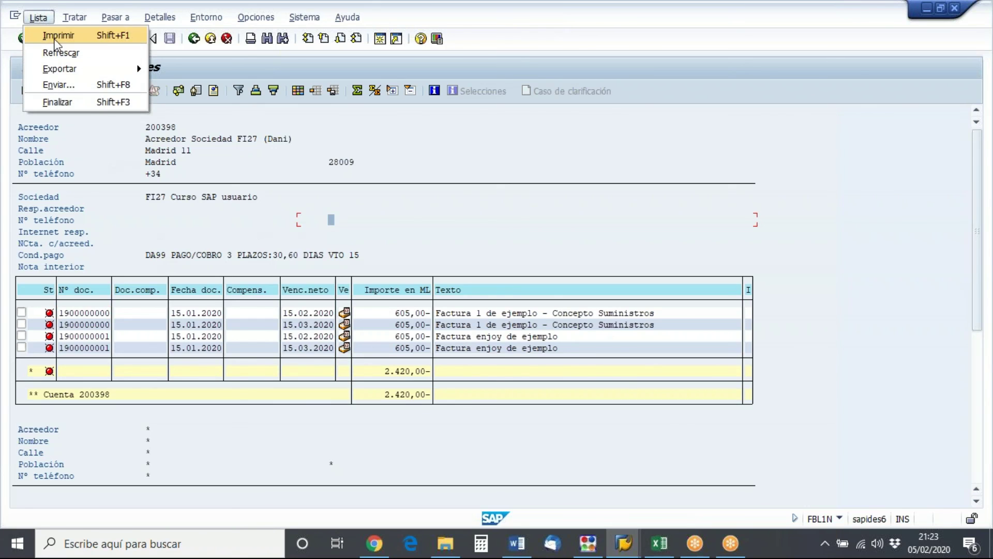
left_click(62, 52)
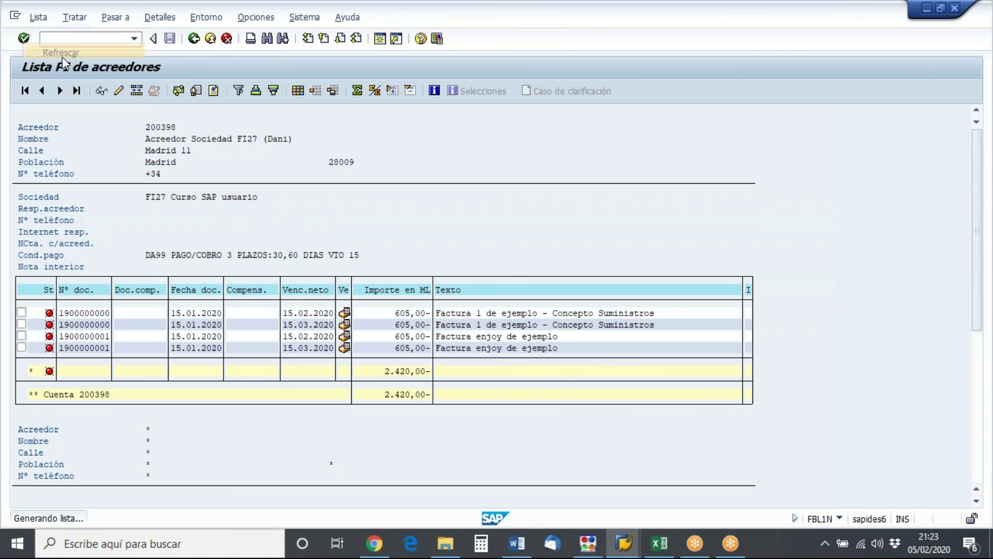
left_click(464, 313)
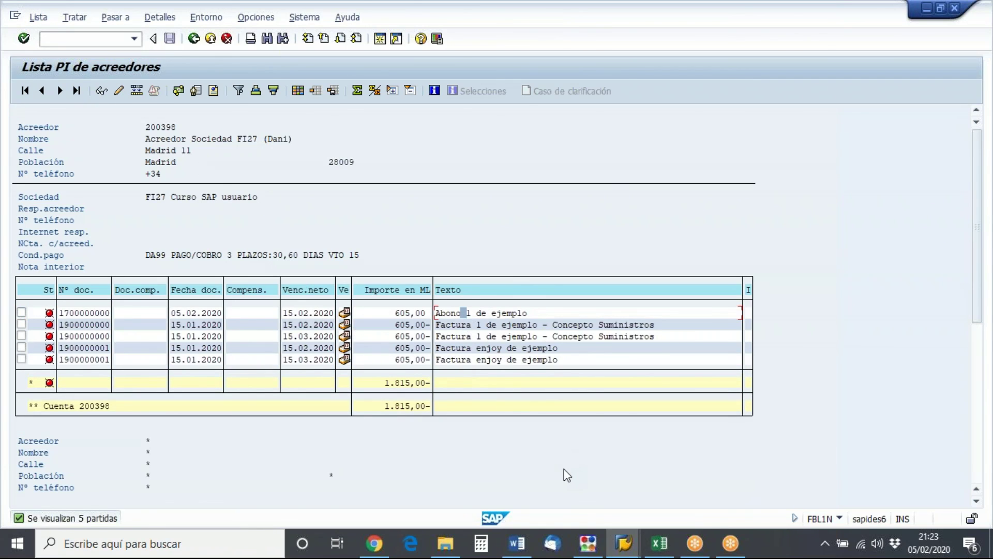